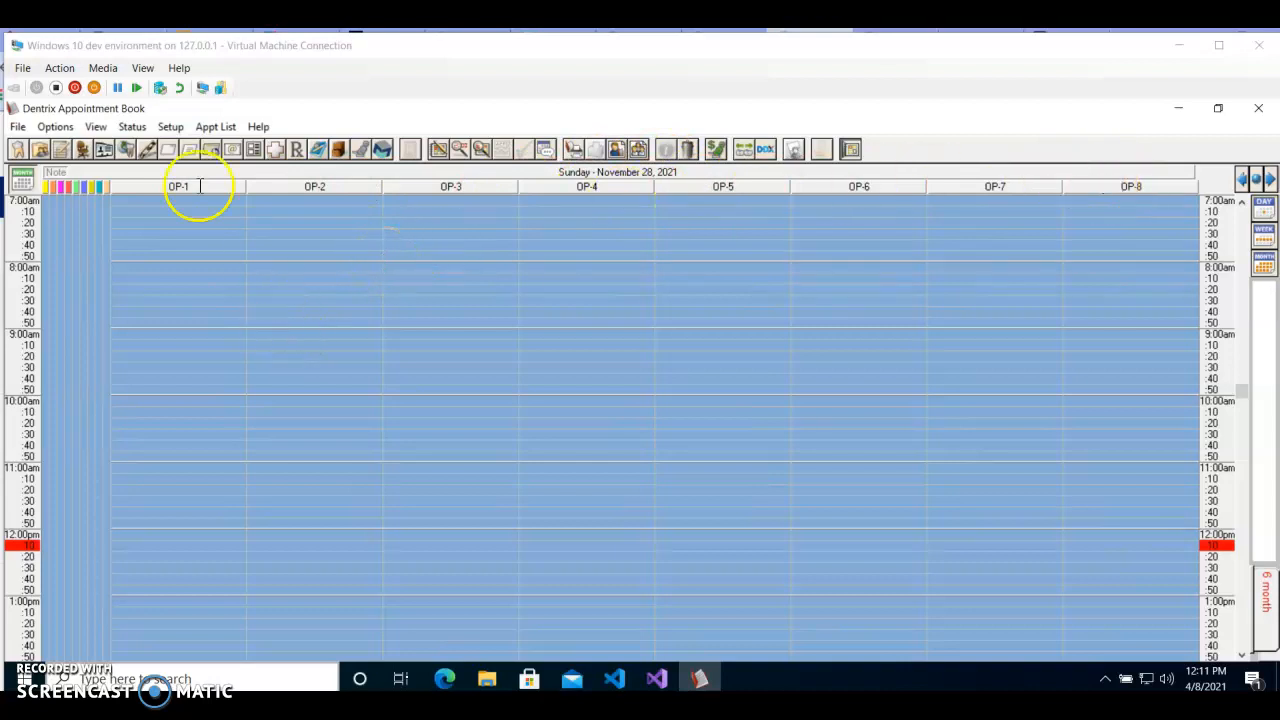
# Start a new appointment book view that includes all providers and all operatories.
pyautogui.click(102, 129)
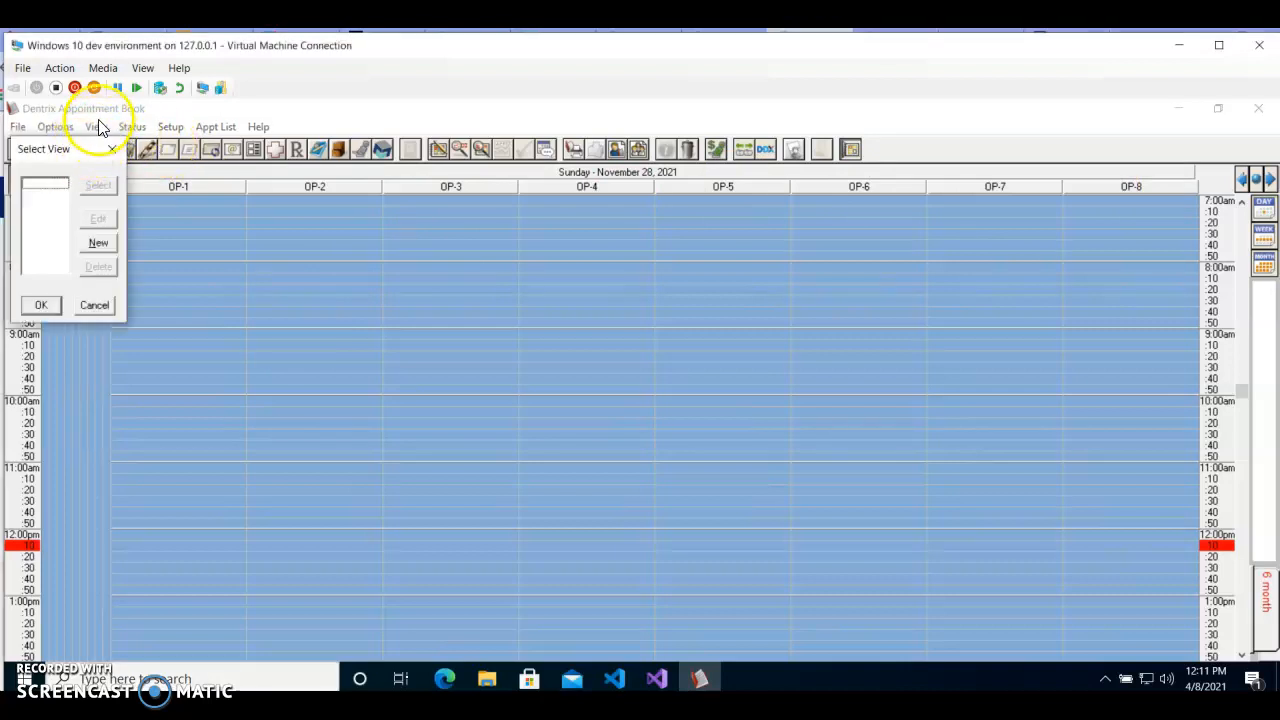
pyautogui.moveTo(85, 152); pyautogui.dragTo(210, 165)
pyautogui.moveTo(154, 179); pyautogui.dragTo(200, 175)
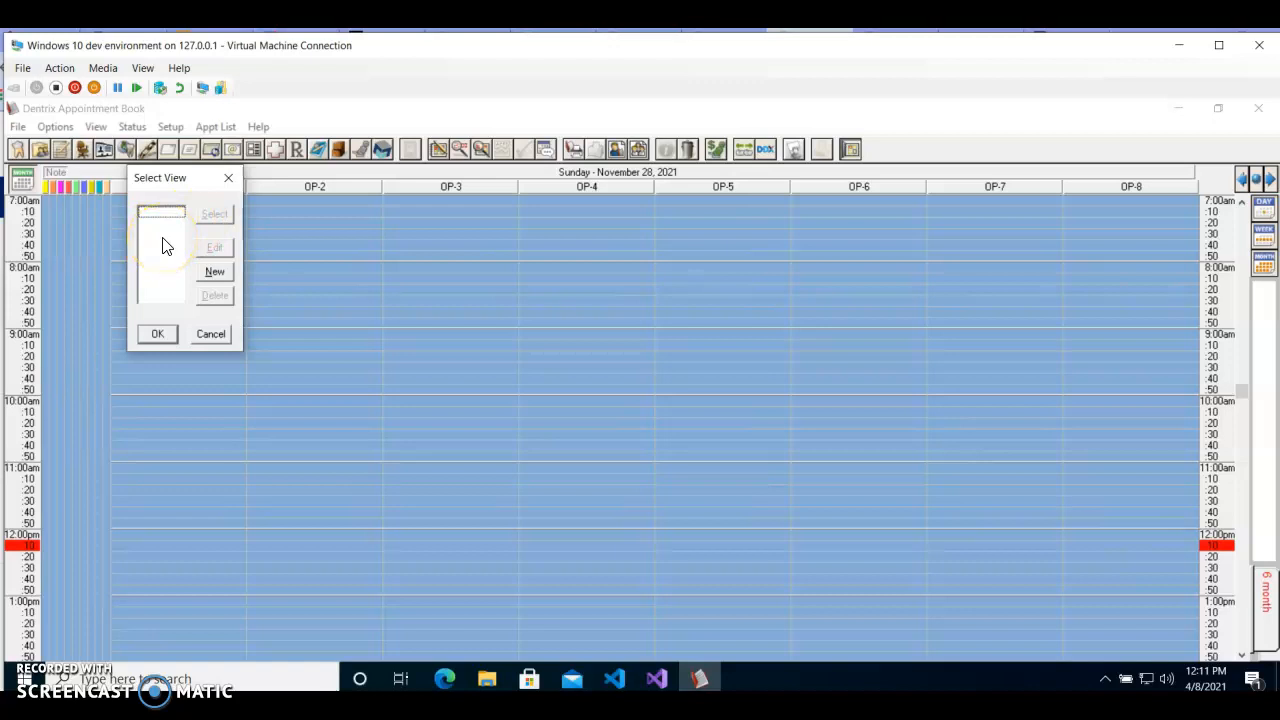
pyautogui.moveTo(171, 181); pyautogui.dragTo(199, 214)
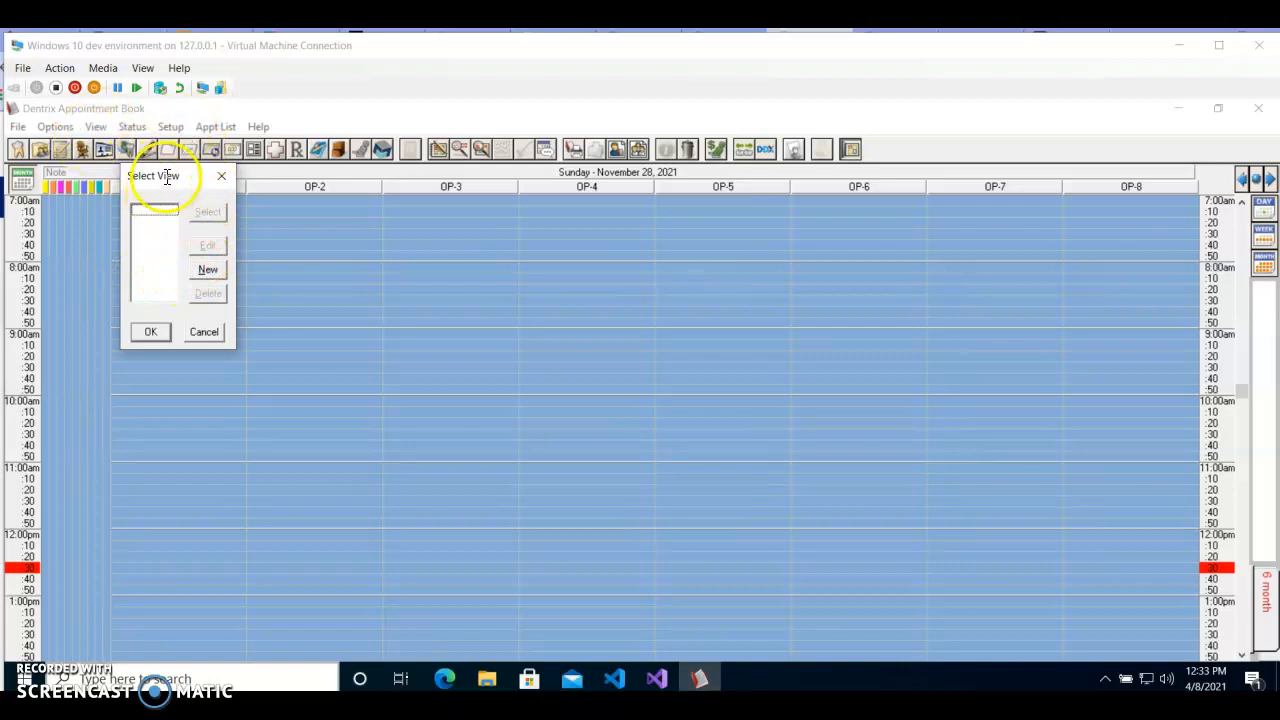
pyautogui.click(207, 269)
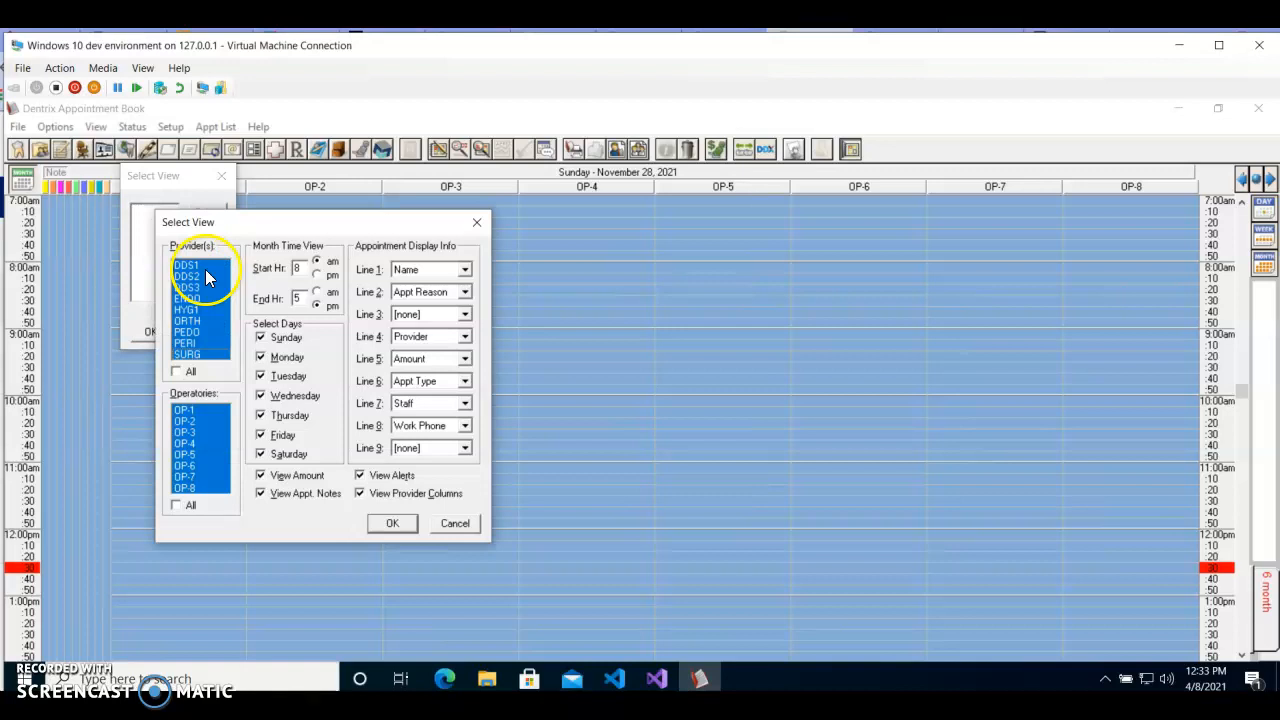
pyautogui.click(182, 375)
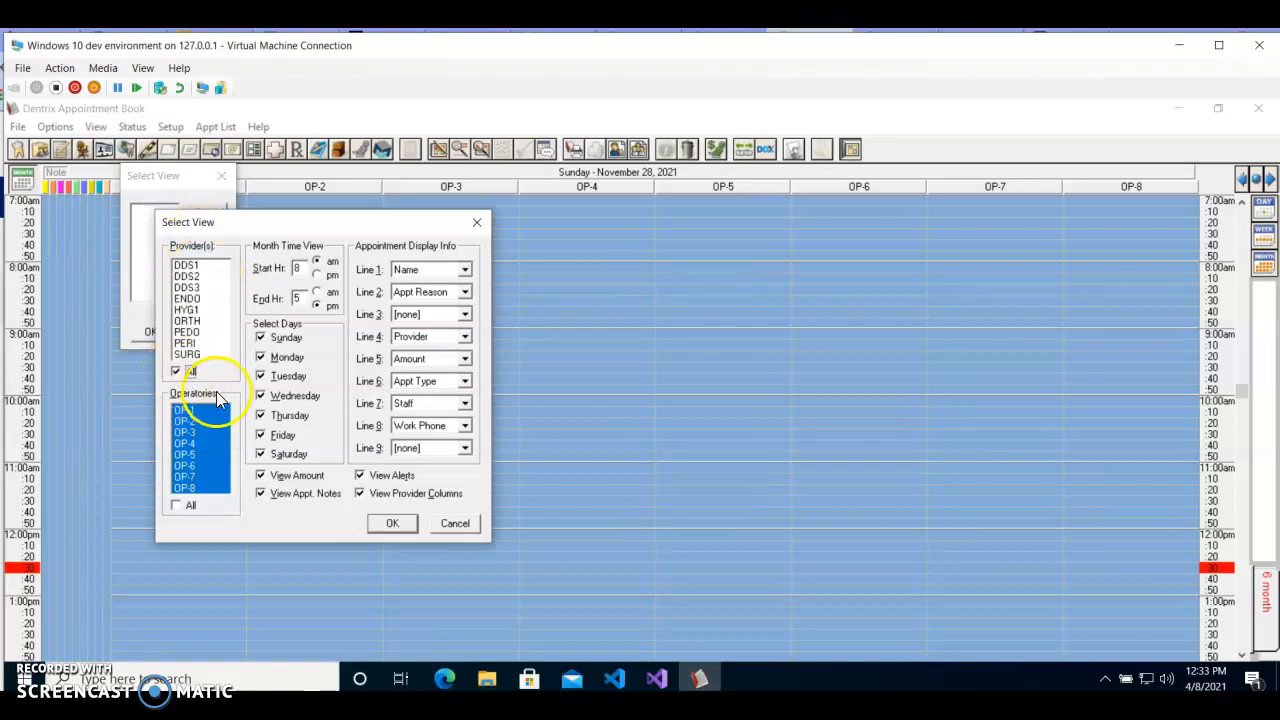
pyautogui.click(177, 507)
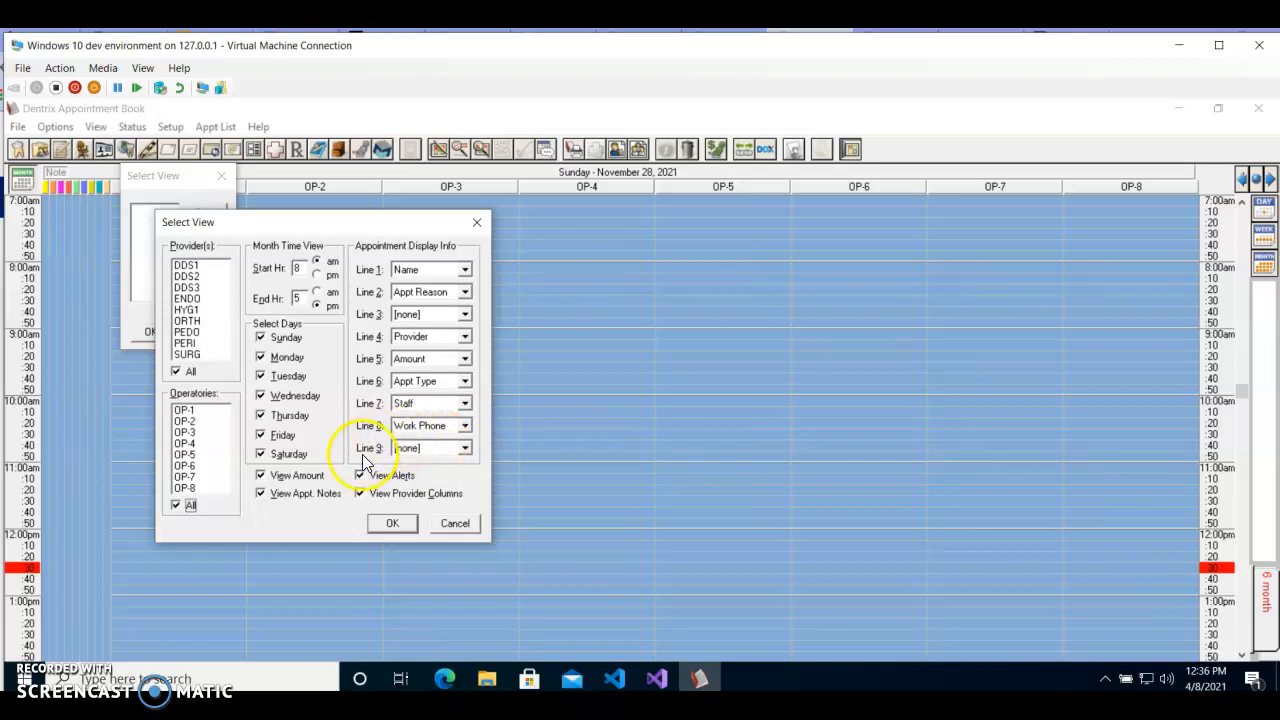
# Set Line 9 of the new view's appointment display info to Soc. Sec. #.
pyautogui.click(465, 449)
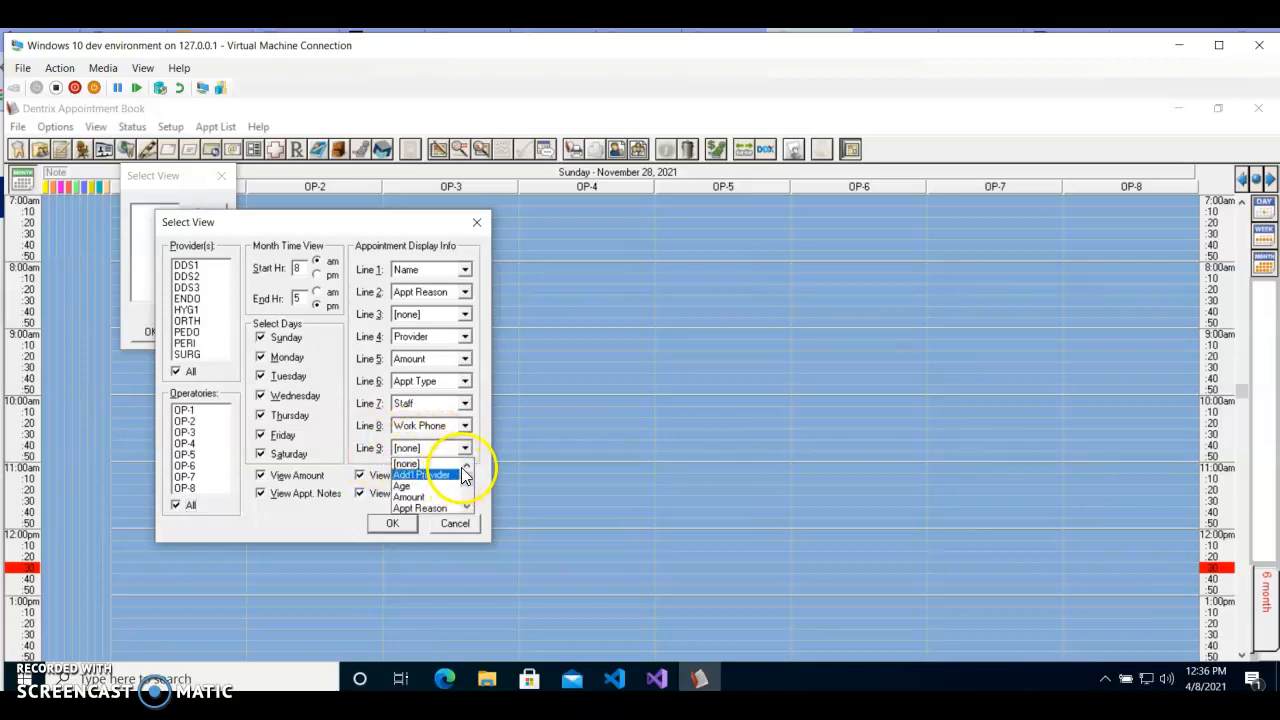
pyautogui.moveTo(466, 477); pyautogui.dragTo(465, 488)
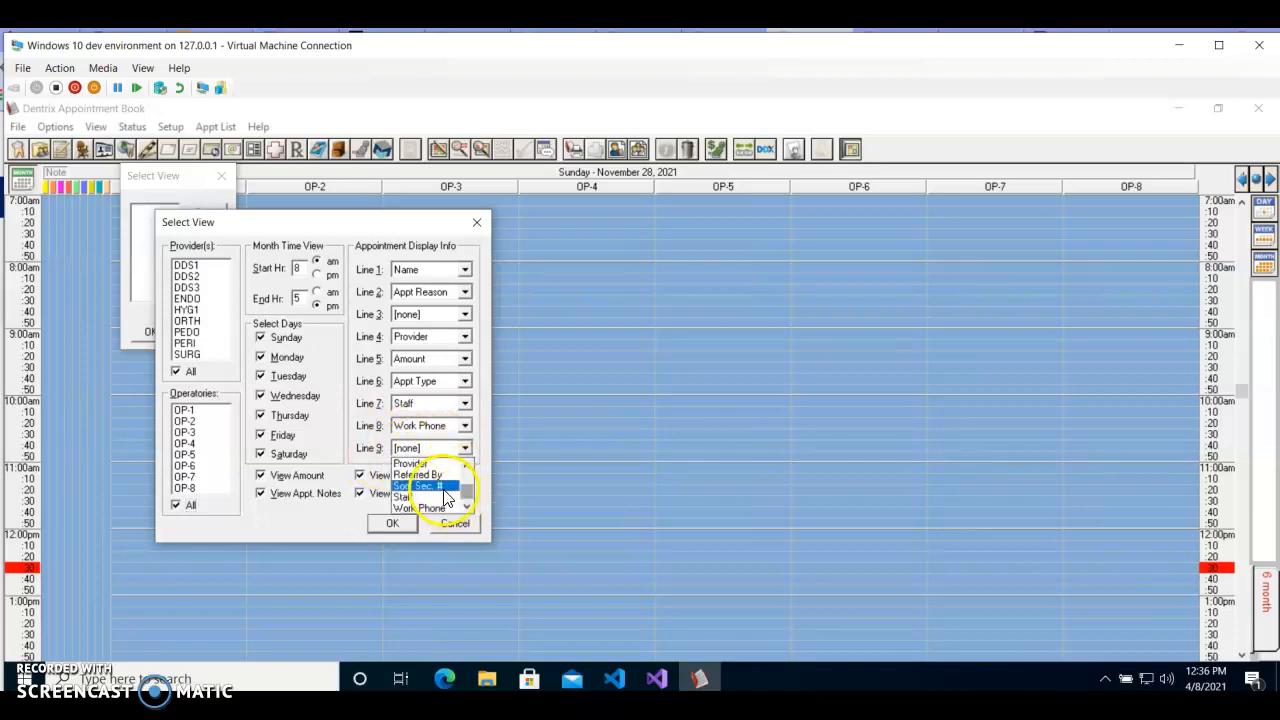
pyautogui.click(430, 496)
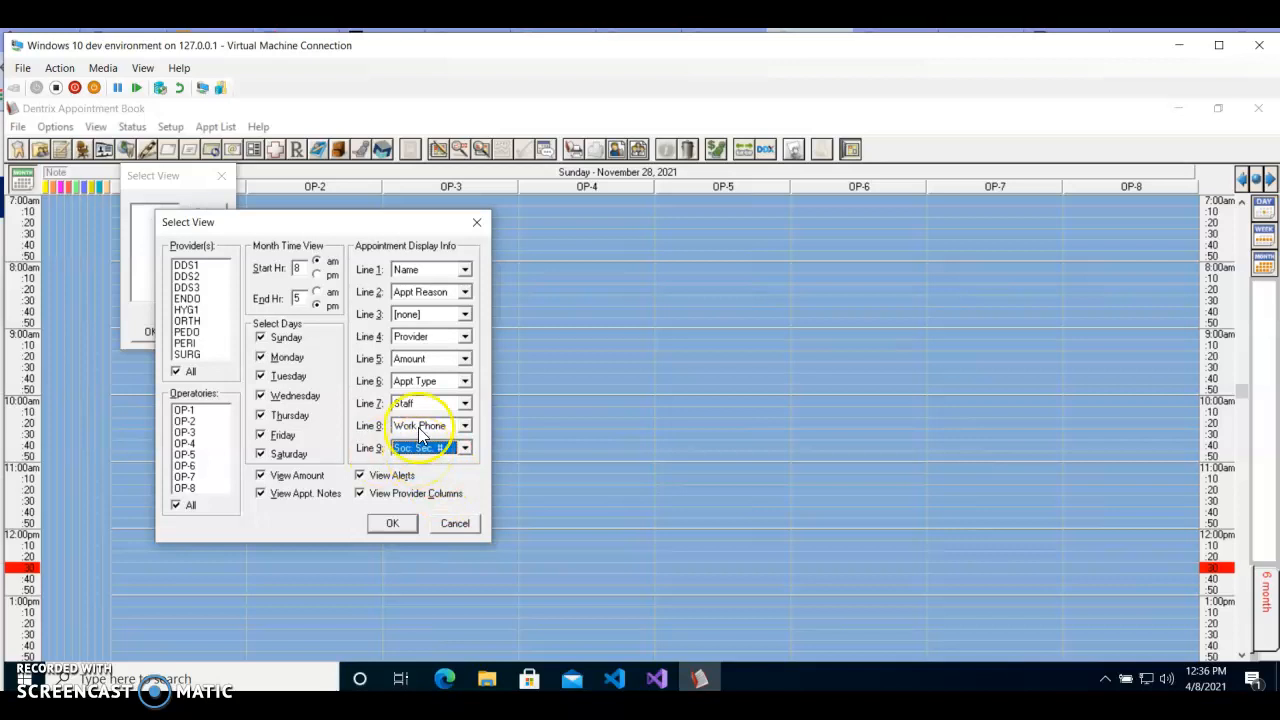
# Set Line 3 of the view's appointment display info to Home Phone.
pyautogui.click(465, 315)
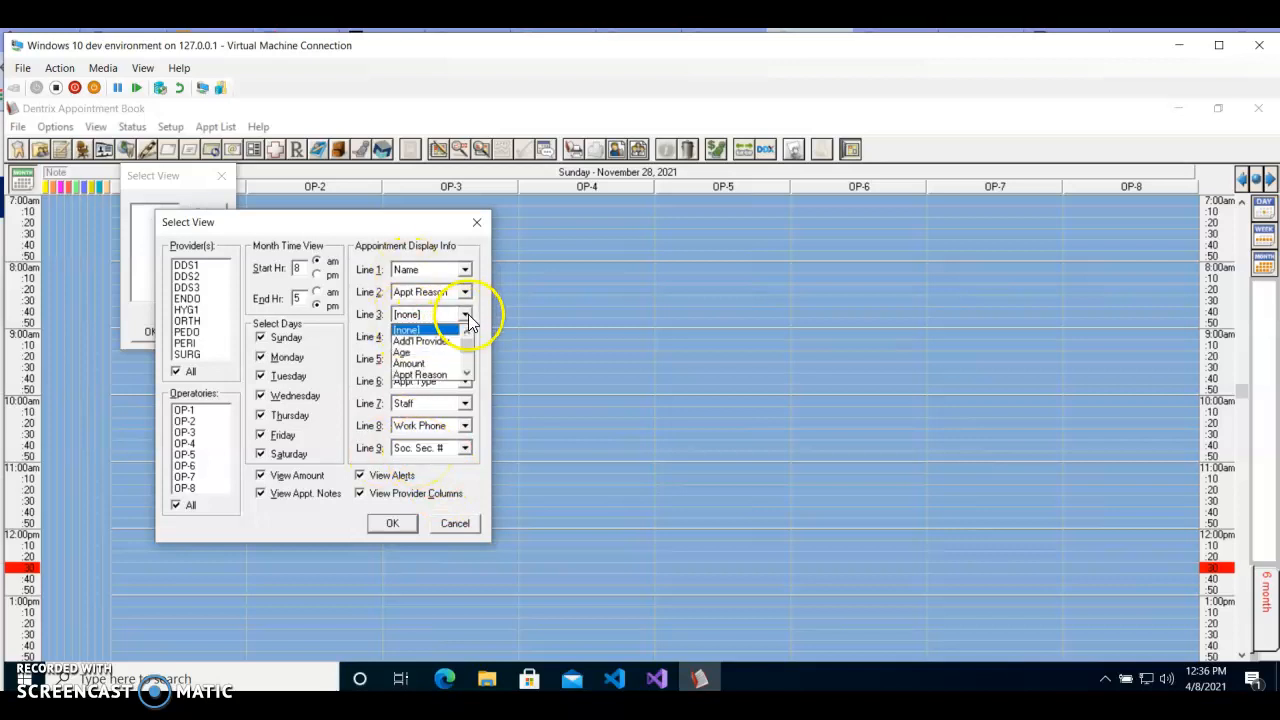
pyautogui.click(467, 376)
pyautogui.click(467, 376)
pyautogui.click(467, 376)
pyautogui.click(467, 376)
pyautogui.click(467, 376)
pyautogui.click(467, 376)
pyautogui.click(467, 376)
pyautogui.click(467, 376)
pyautogui.click(467, 376)
pyautogui.click(467, 375)
pyautogui.click(467, 375)
pyautogui.click(467, 375)
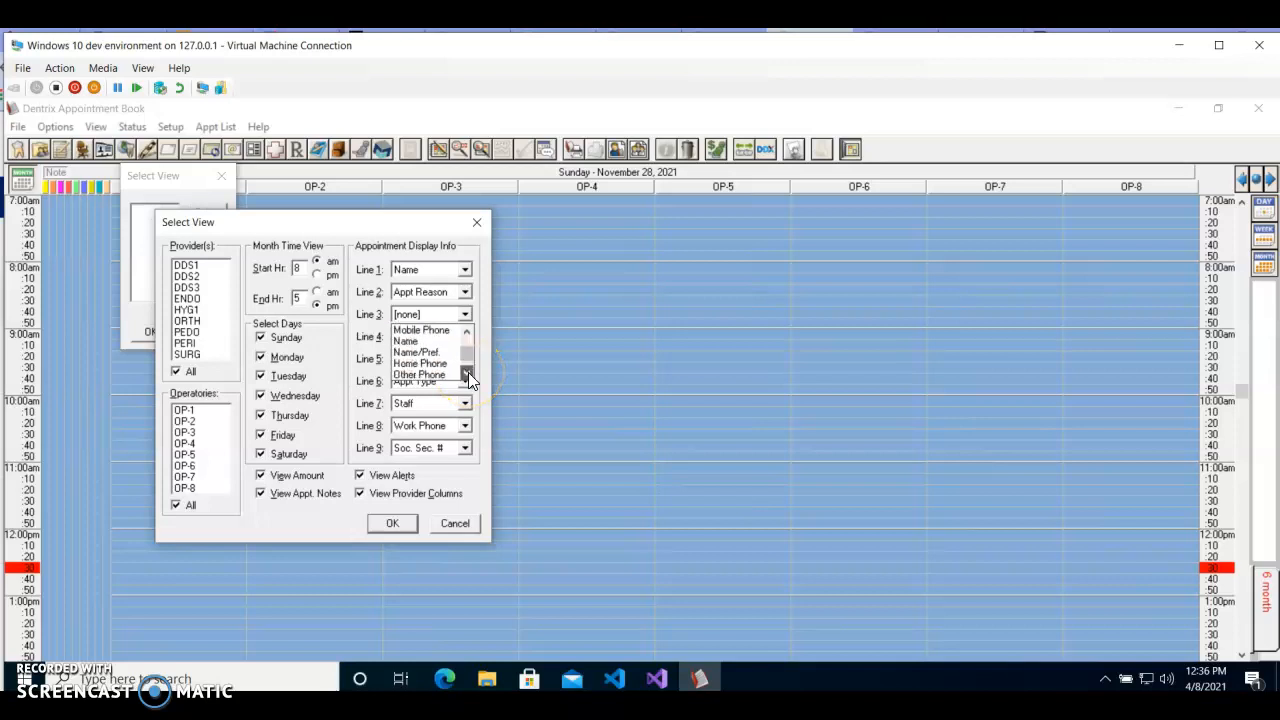
pyautogui.click(445, 366)
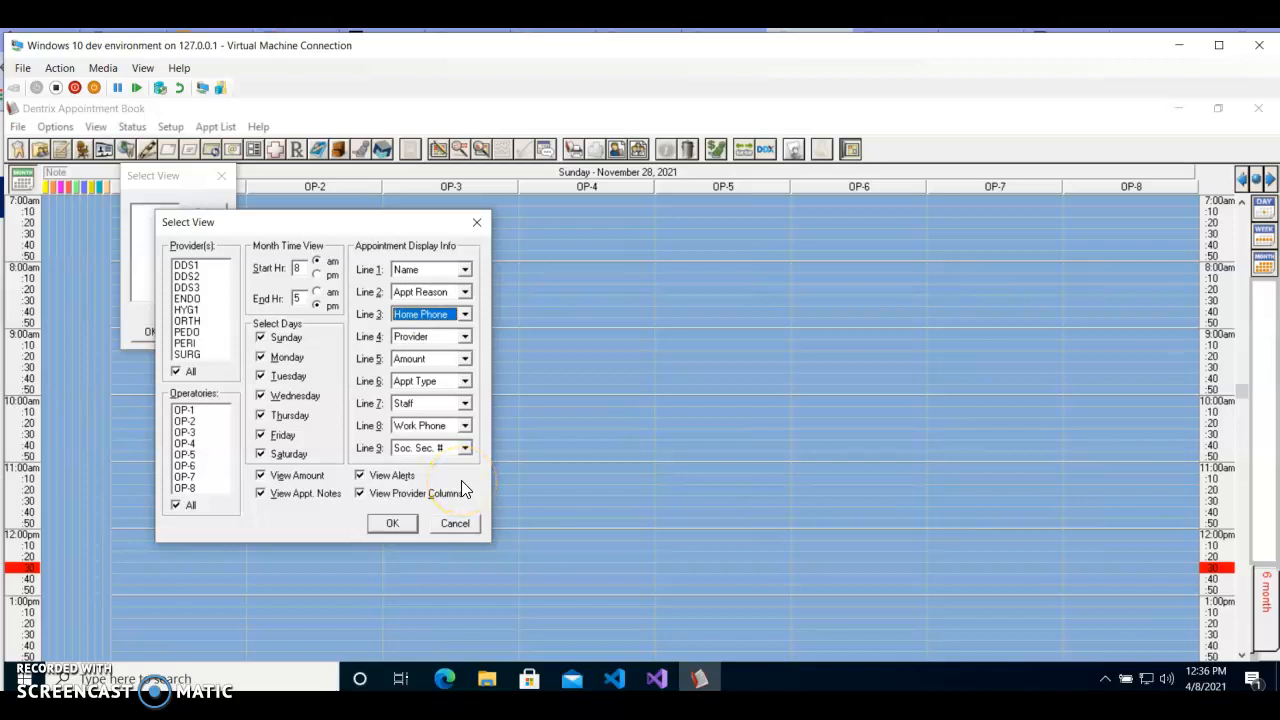
# Save the new view and close the list of views to return to the schedule.
pyautogui.click(393, 524)
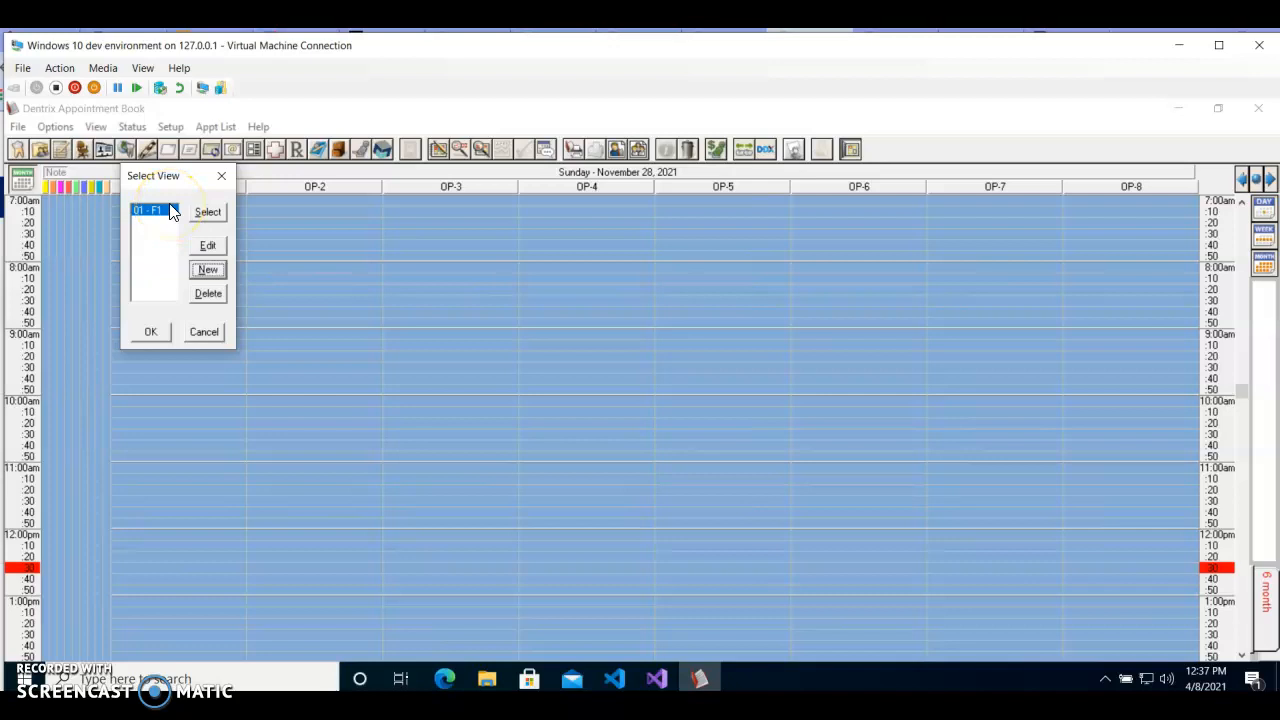
pyautogui.click(165, 338)
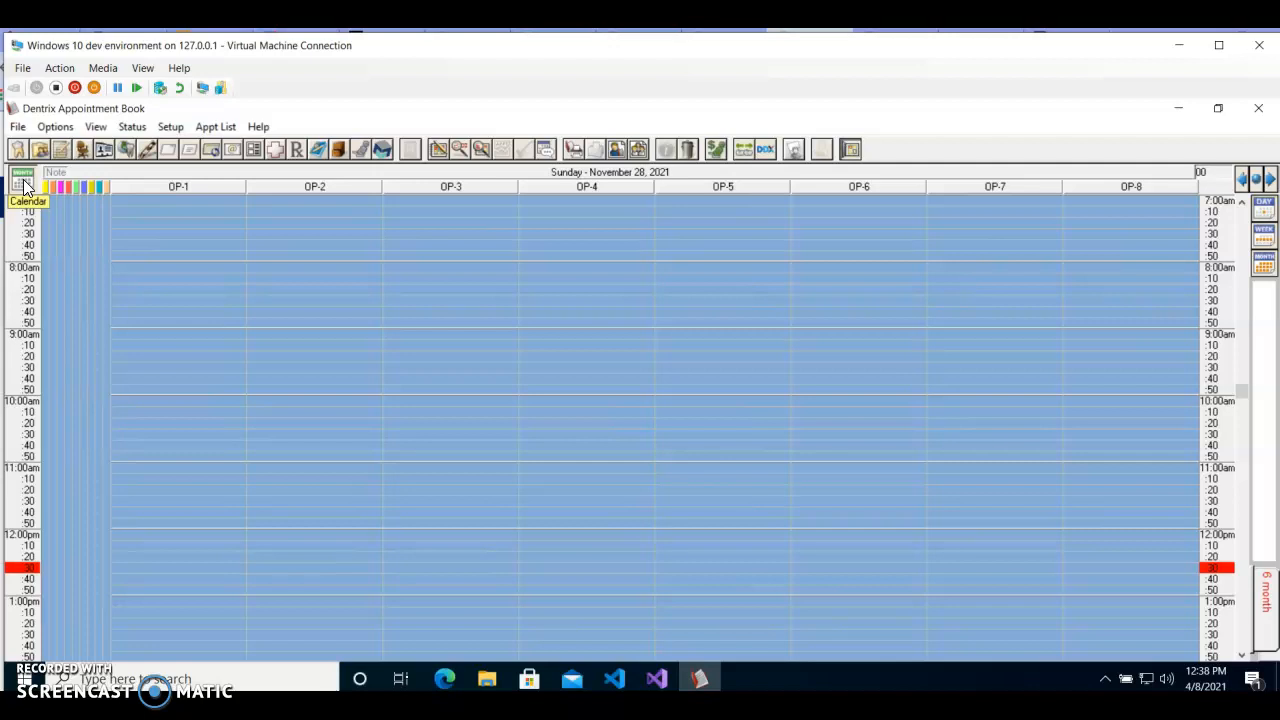
pyautogui.click(667, 158)
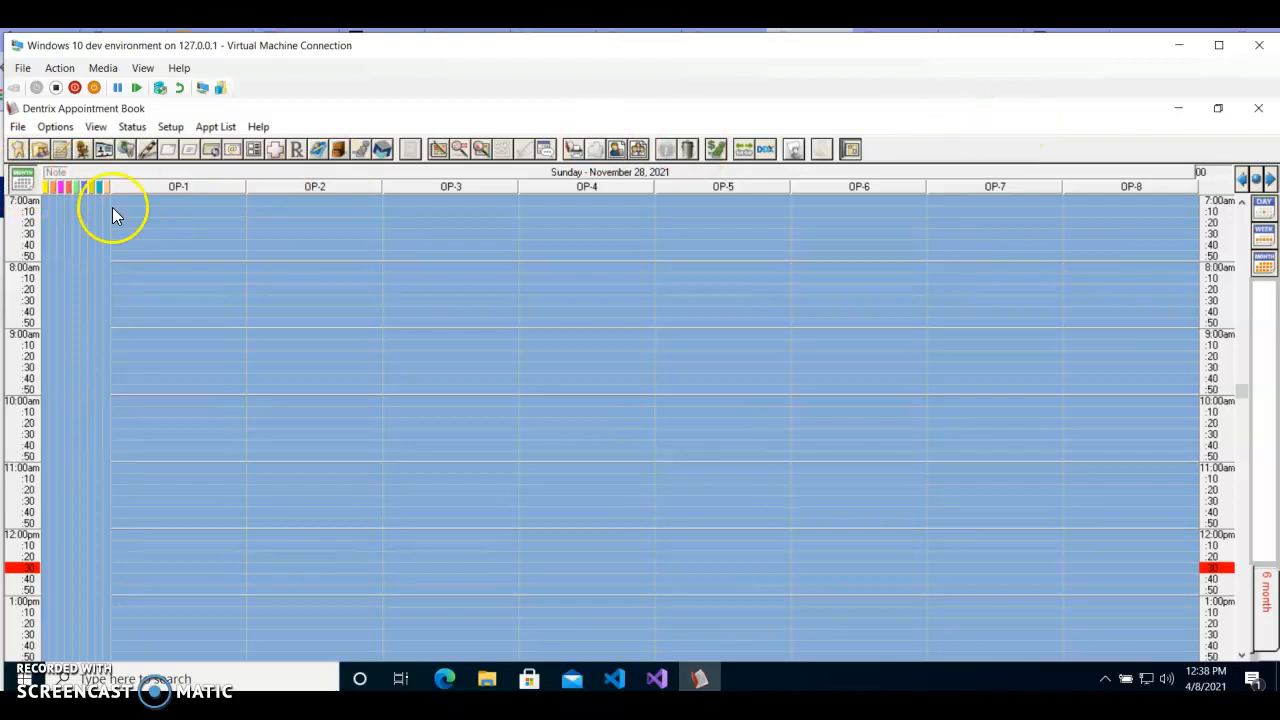
# Switch the appointment book to Tuesday, March 27, 2018 using the calendar.
pyautogui.click(22, 180)
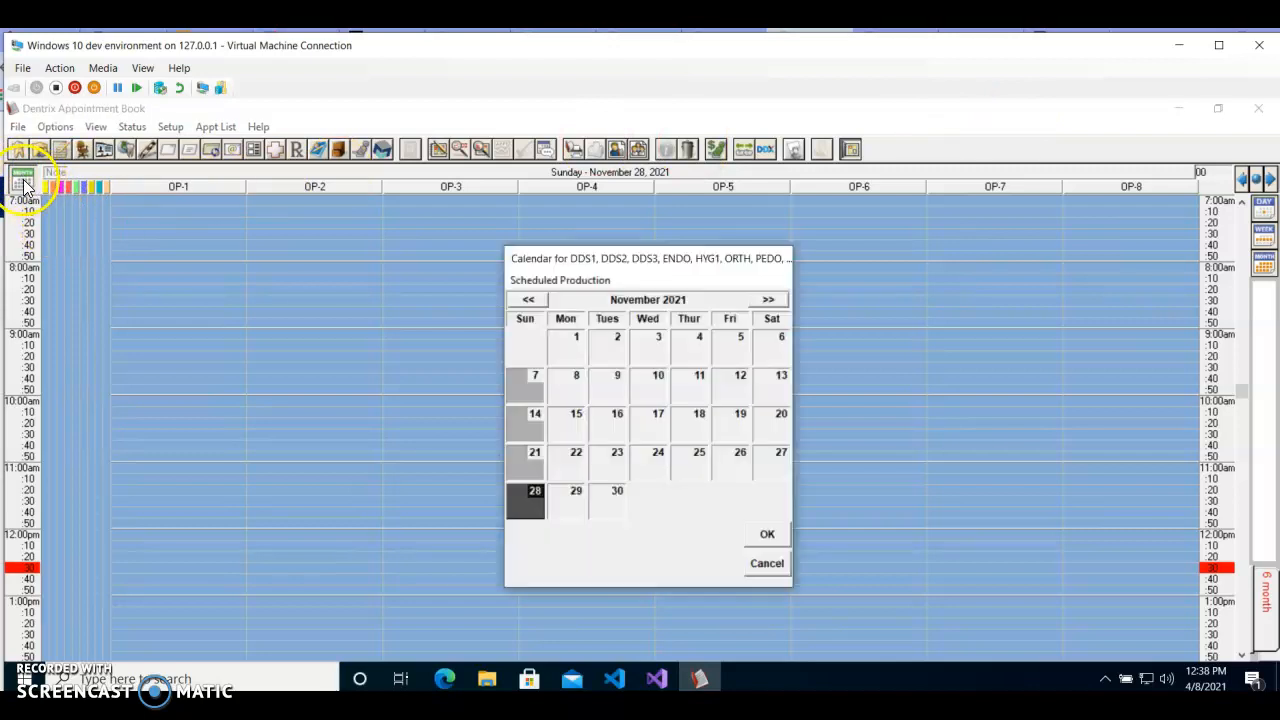
pyautogui.click(527, 301)
pyautogui.click(527, 301)
pyautogui.click(527, 301)
pyautogui.click(527, 301)
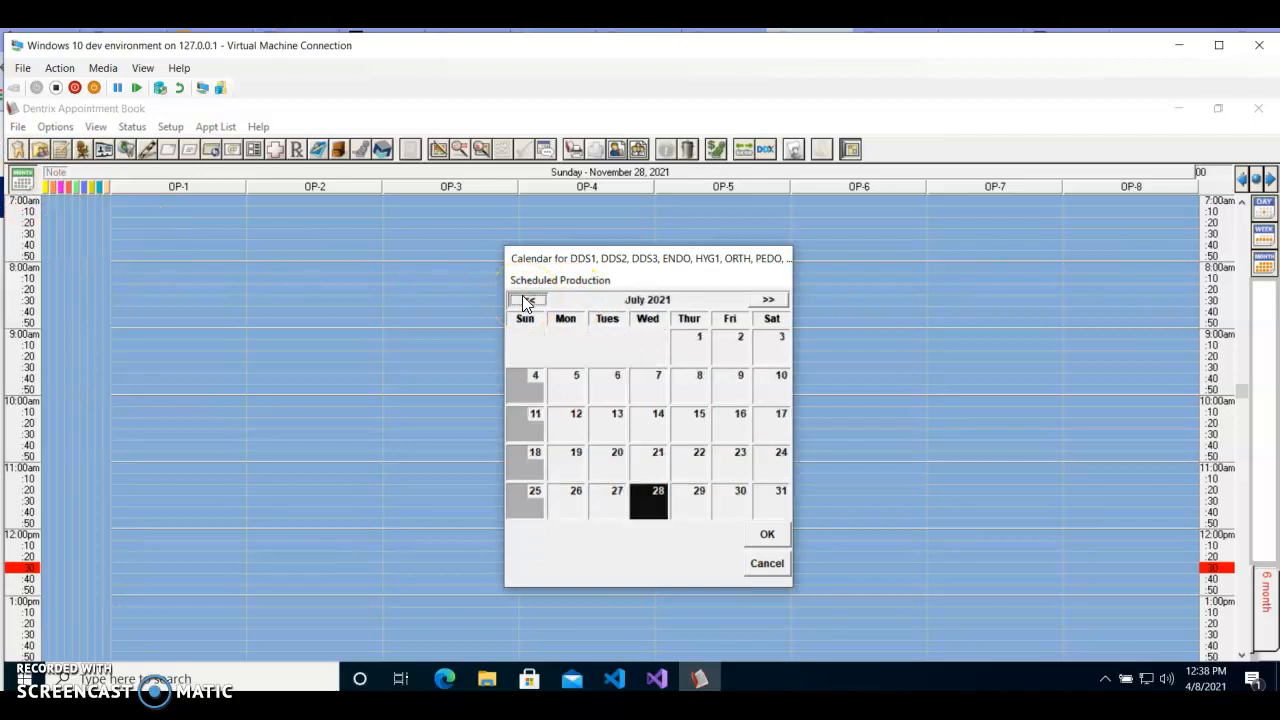
pyautogui.click(527, 301)
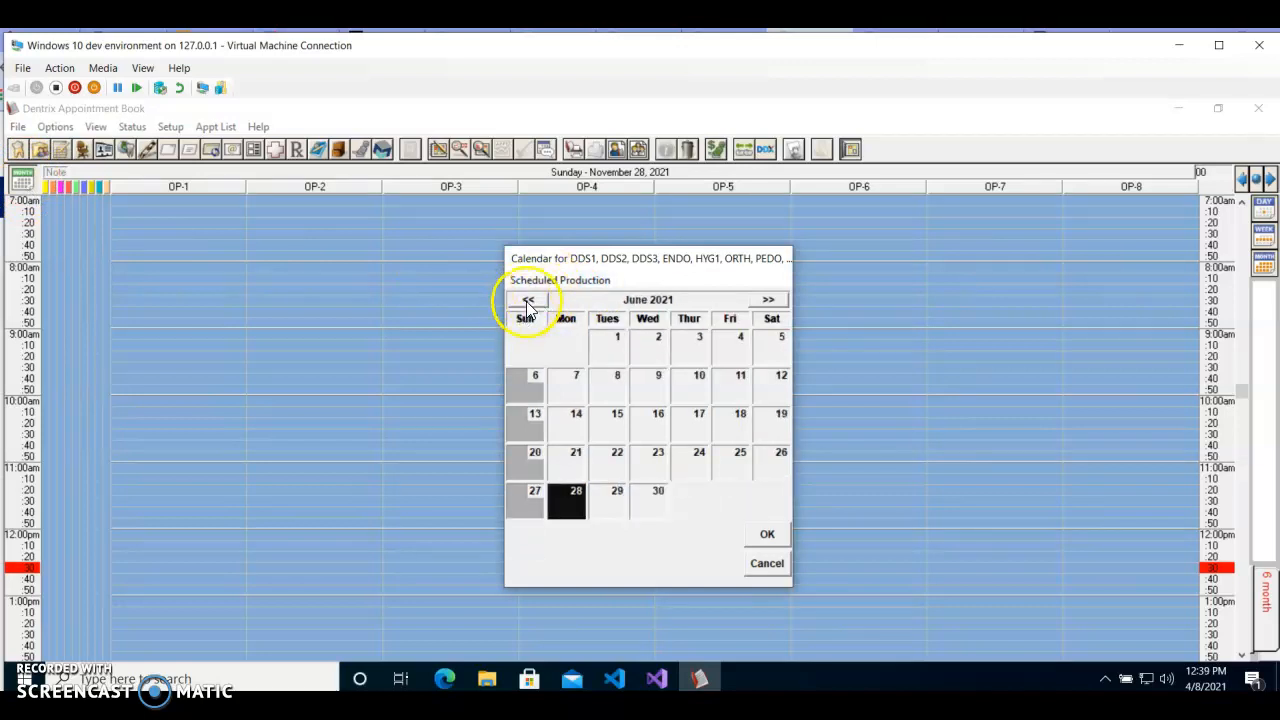
pyautogui.doubleClick(527, 301)
pyautogui.doubleClick(527, 301)
pyautogui.doubleClick(527, 301)
pyautogui.doubleClick(527, 301)
pyautogui.doubleClick(527, 301)
pyautogui.tripleClick(527, 301)
pyautogui.tripleClick(527, 301)
pyautogui.tripleClick(527, 301)
pyautogui.tripleClick(528, 303)
pyautogui.doubleClick(528, 303)
pyautogui.doubleClick(528, 303)
pyautogui.doubleClick(528, 303)
pyautogui.doubleClick(528, 303)
pyautogui.doubleClick(528, 303)
pyautogui.click(528, 303)
pyautogui.doubleClick(528, 303)
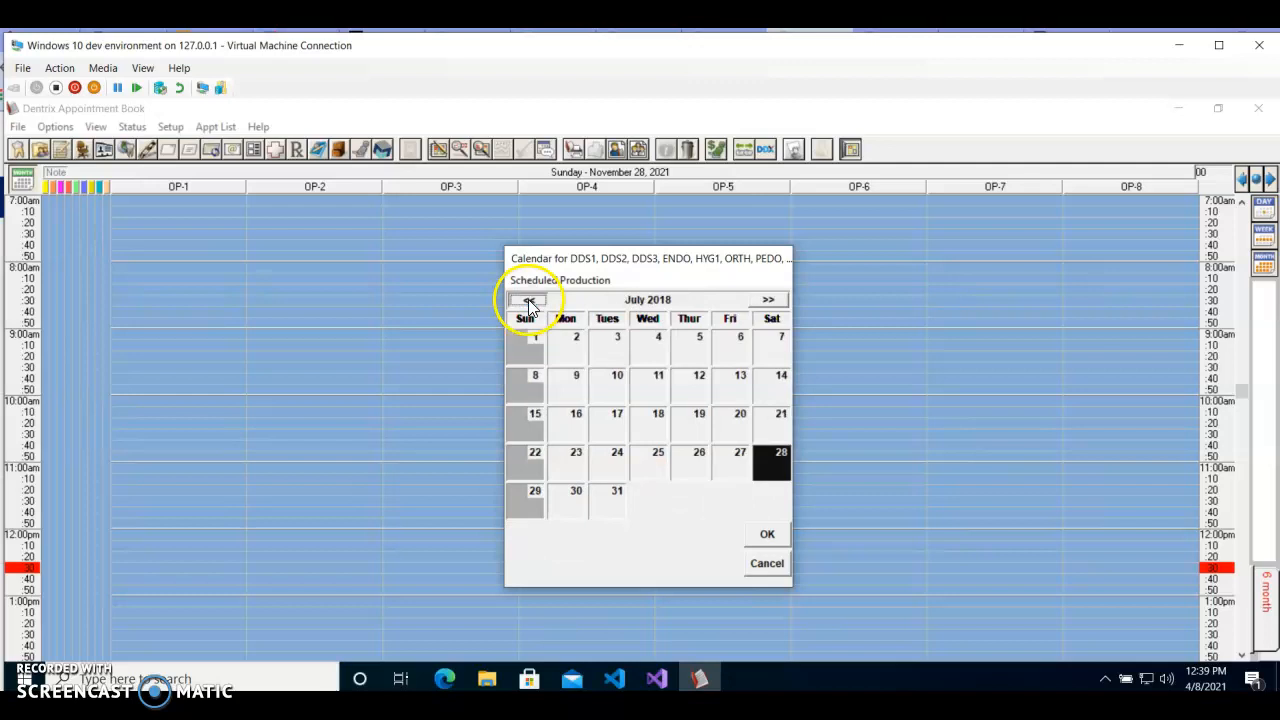
pyautogui.click(528, 303)
pyautogui.click(528, 303)
pyautogui.click(528, 303)
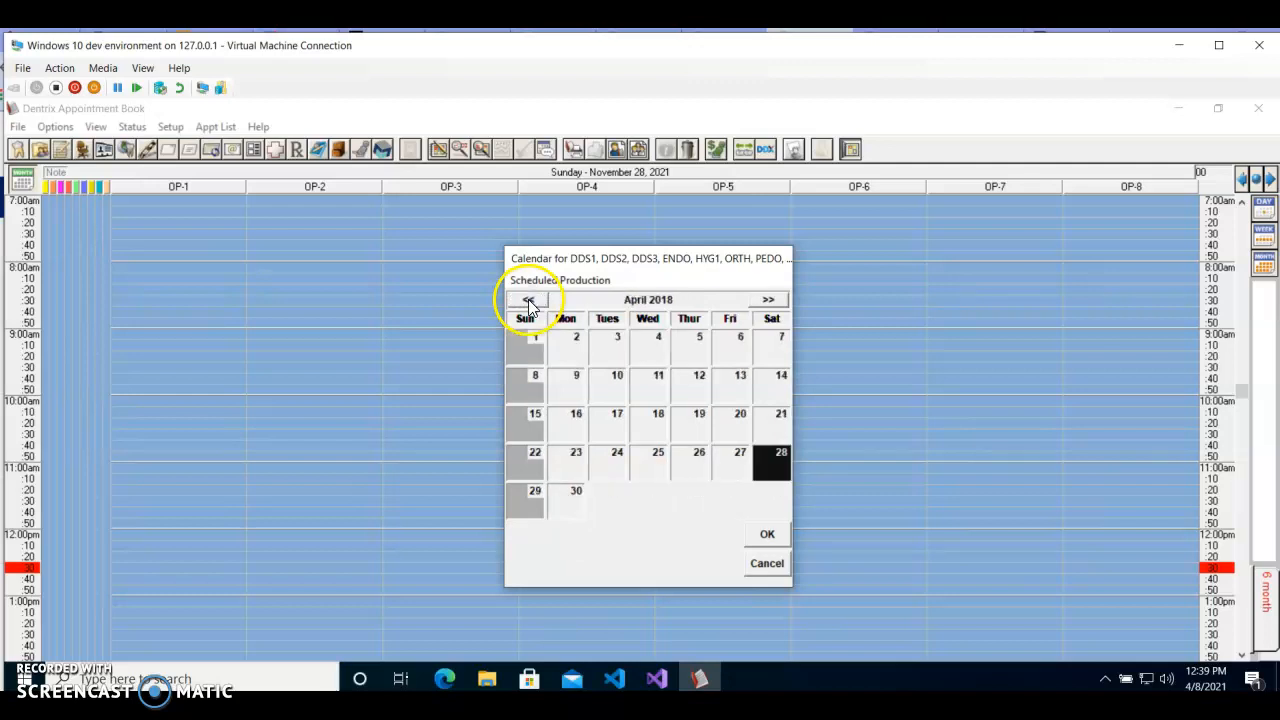
pyautogui.click(528, 303)
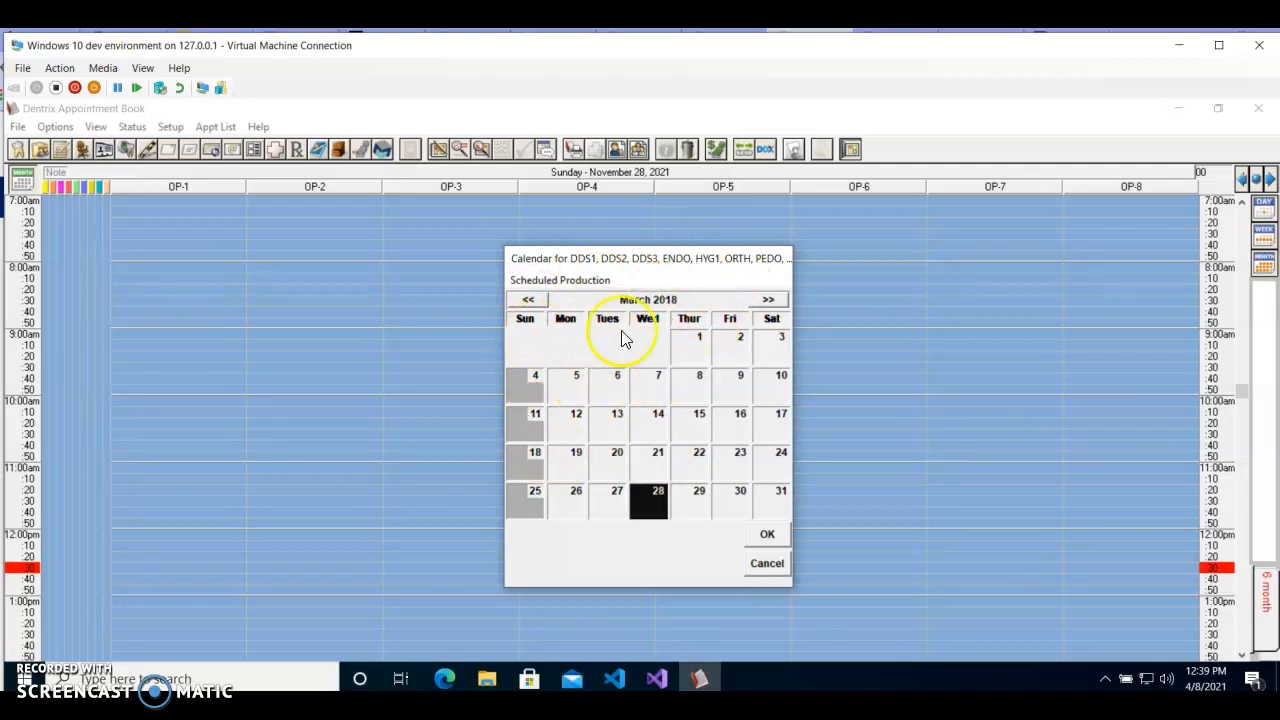
pyautogui.click(609, 510)
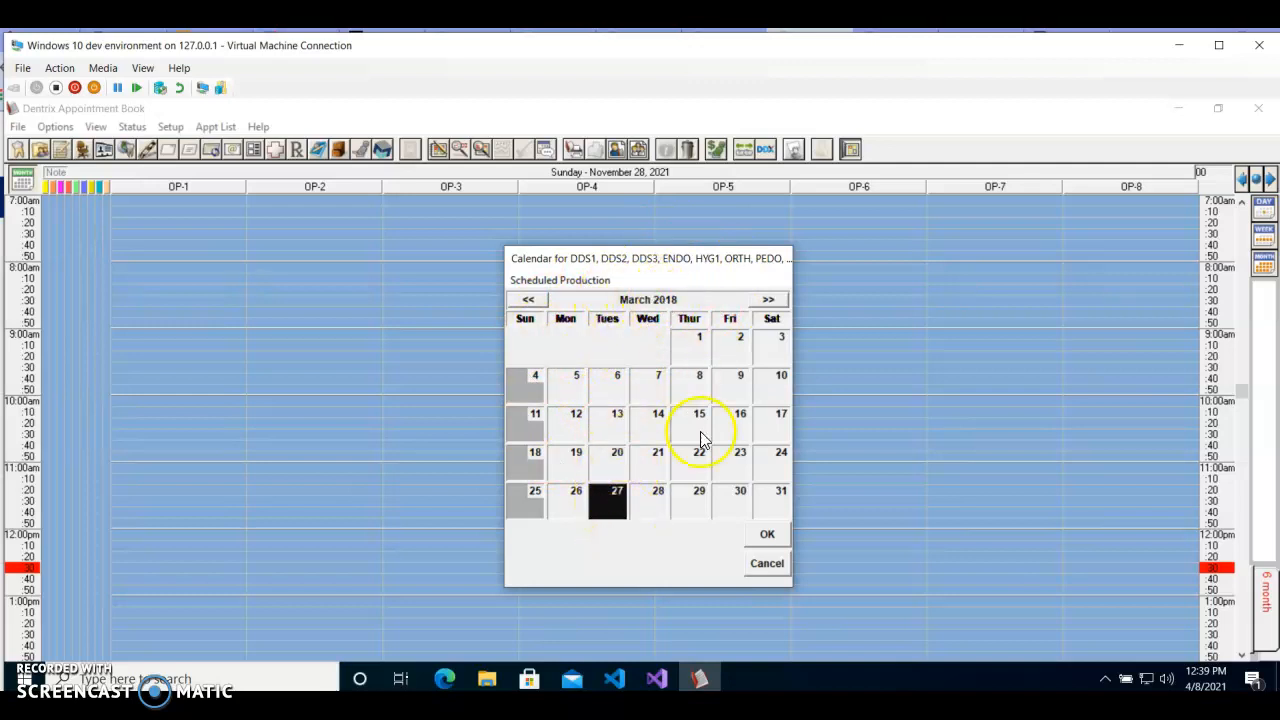
pyautogui.click(771, 535)
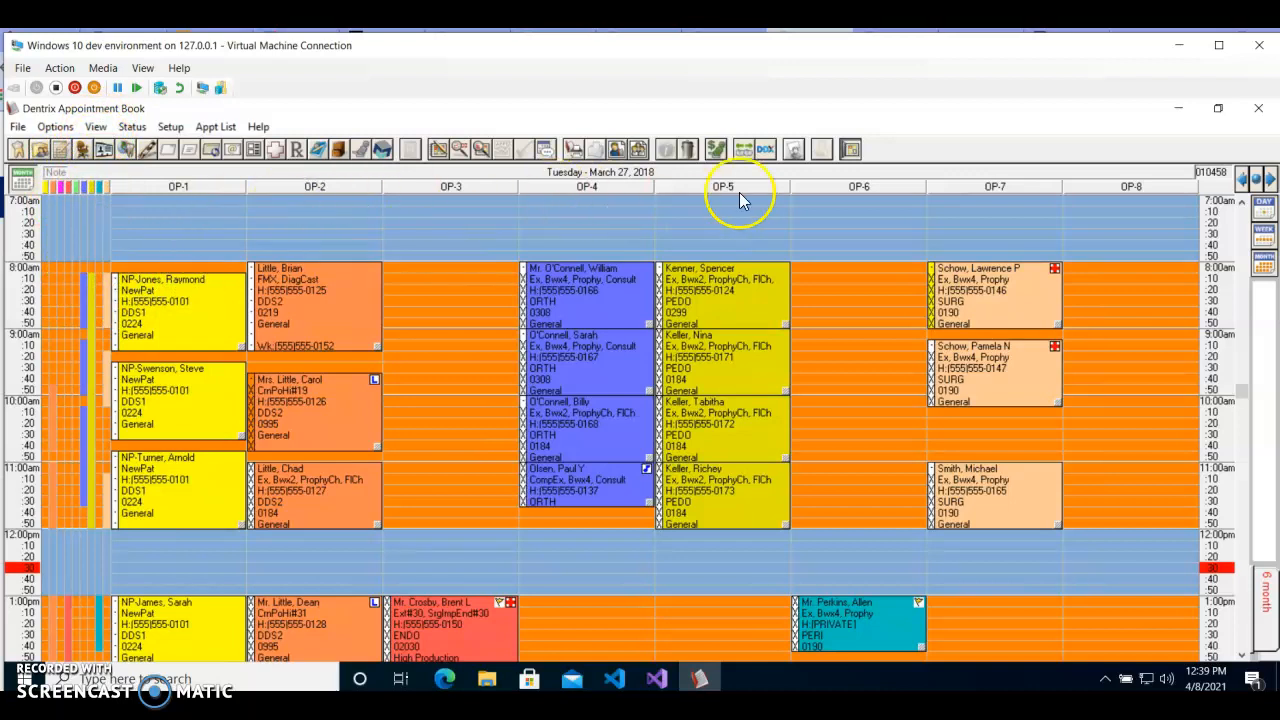
# Start a second new view and clear all providers from its selection.
pyautogui.click(95, 130)
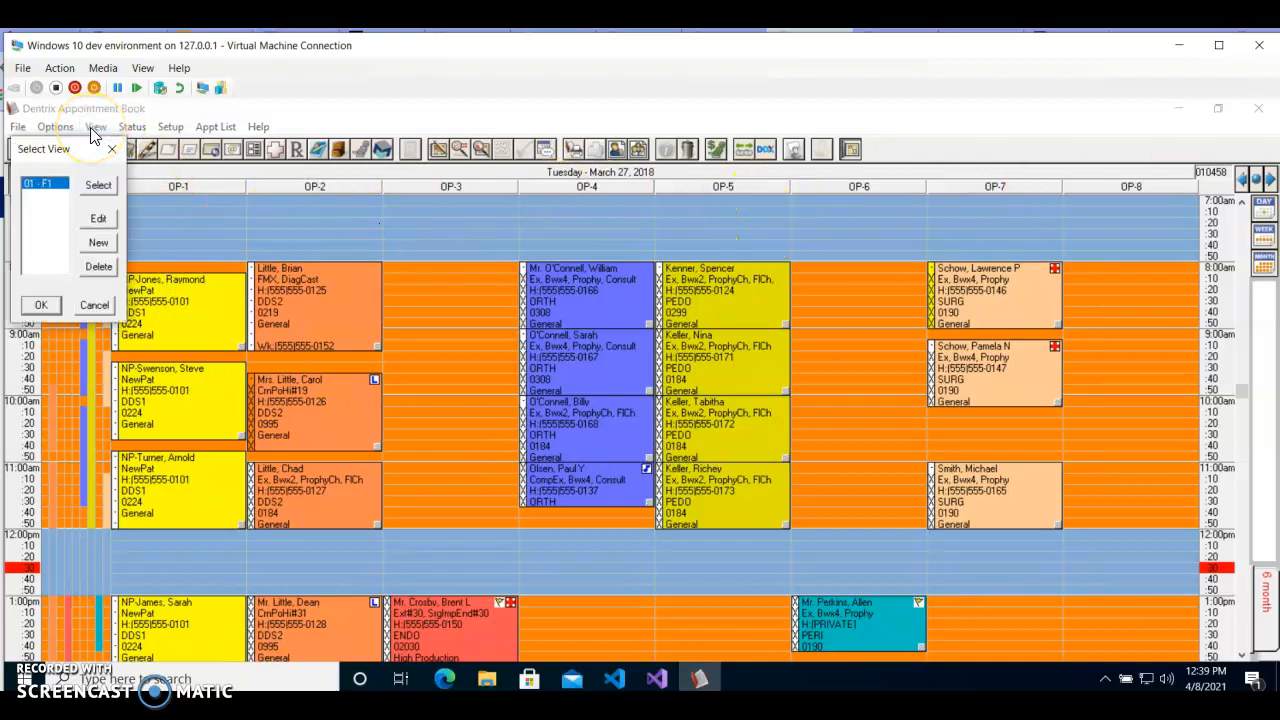
pyautogui.click(98, 243)
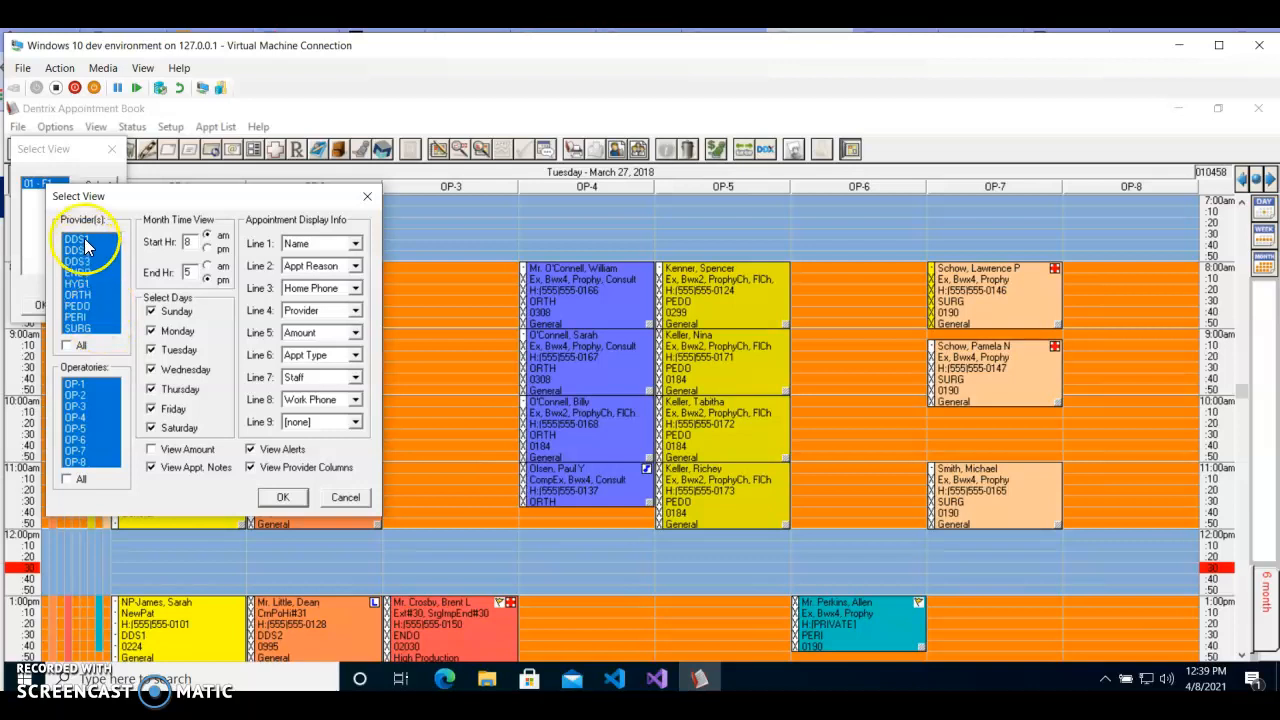
pyautogui.click(84, 241)
pyautogui.click(85, 250)
pyautogui.click(84, 272)
pyautogui.click(84, 294)
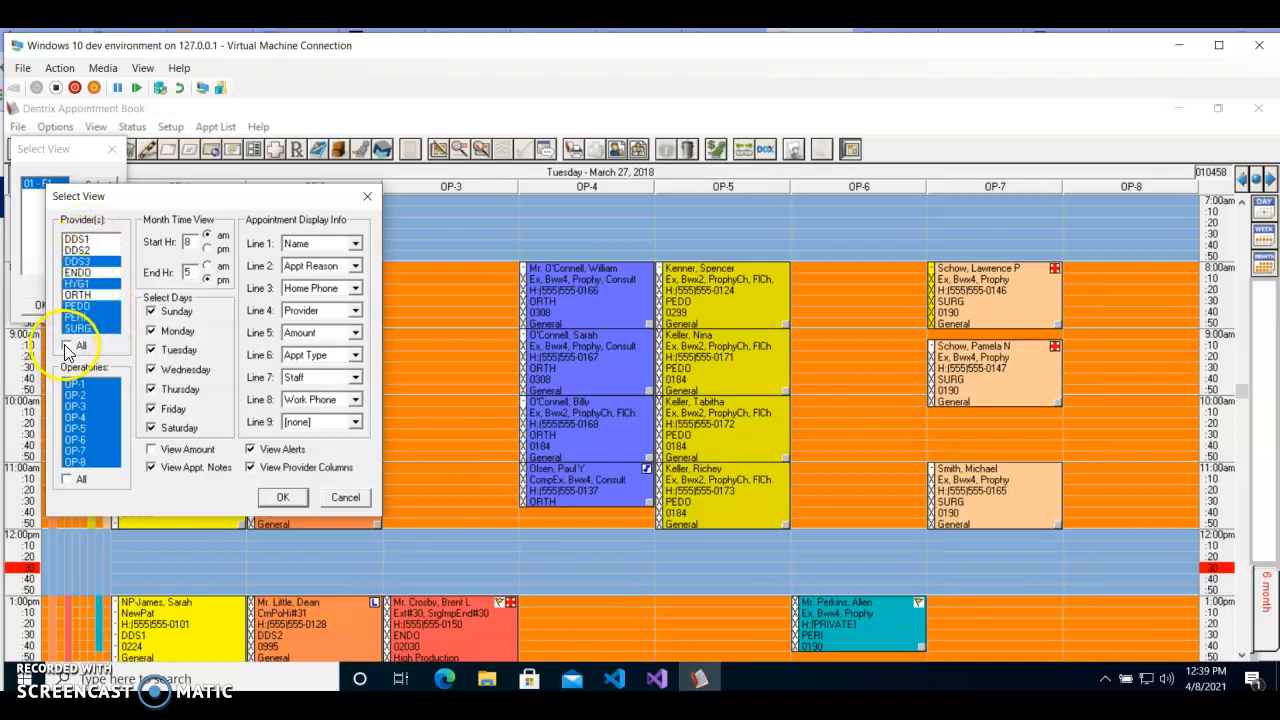
pyautogui.click(68, 347)
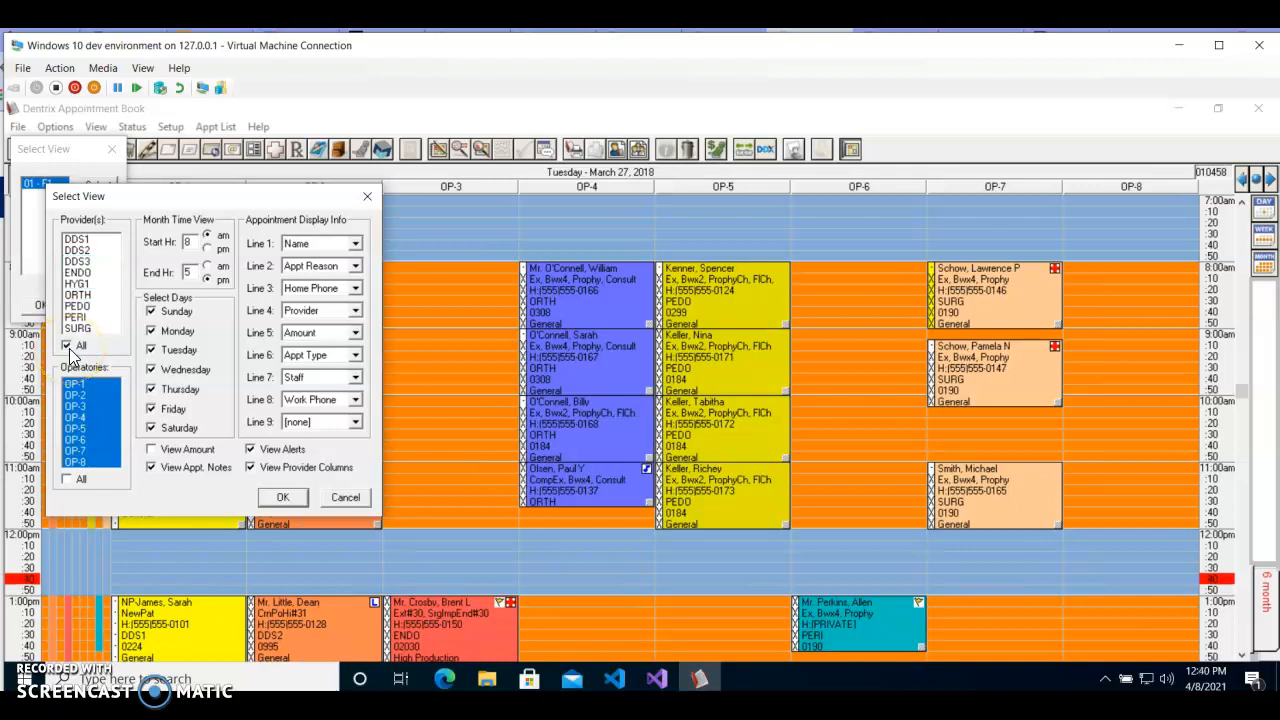
pyautogui.click(68, 347)
# Include providers DDS1, DDS2 and DDS3 in the second view.
pyautogui.click(84, 241)
pyautogui.click(84, 250)
pyautogui.click(80, 260)
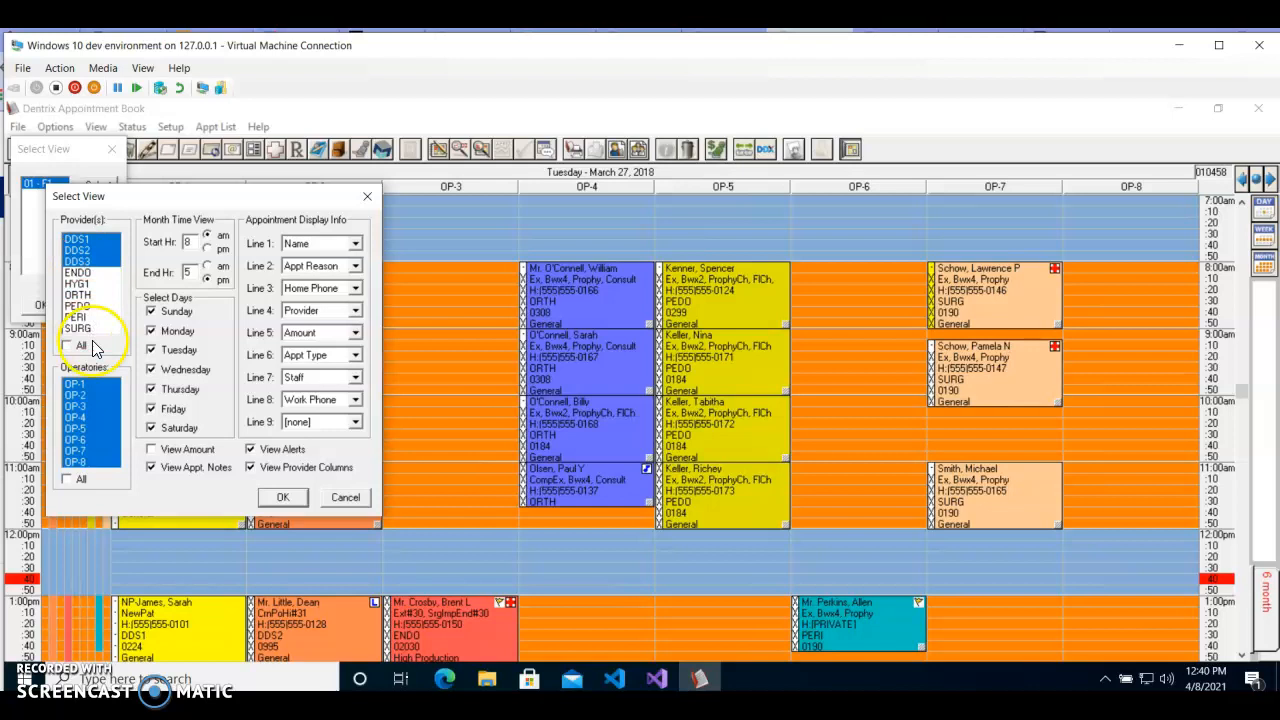
# Try limiting the providers to DDS1 and ENDO, and return to the DDS1, DDS2 and DDS3 selection.
pyautogui.click(80, 240)
pyautogui.click(80, 250)
pyautogui.click(84, 272)
pyautogui.click(82, 261)
pyautogui.click(84, 241)
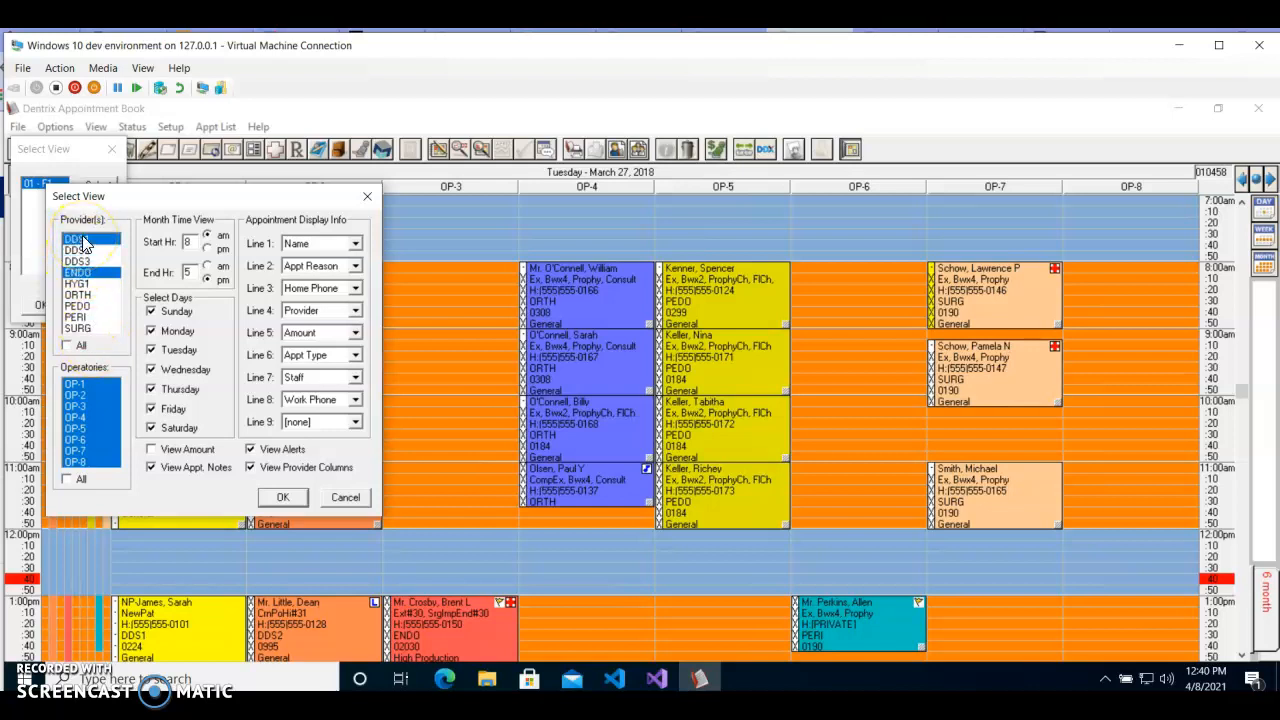
pyautogui.click(86, 272)
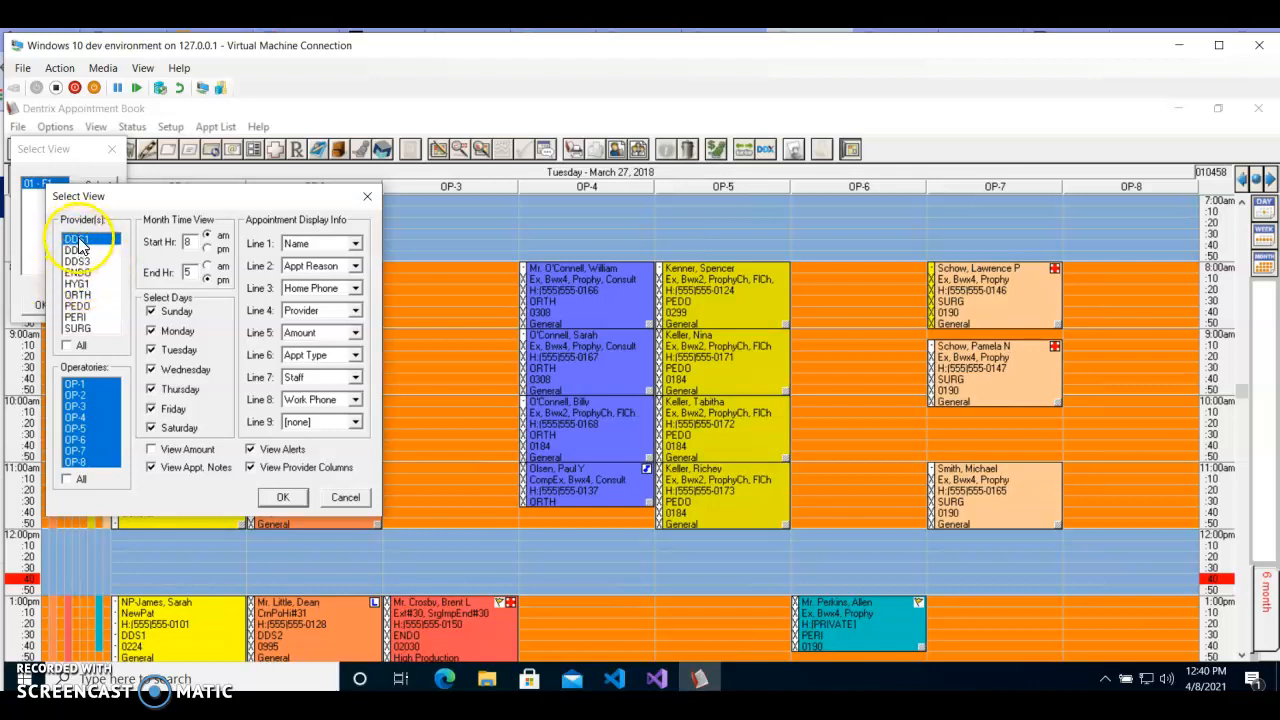
pyautogui.click(87, 252)
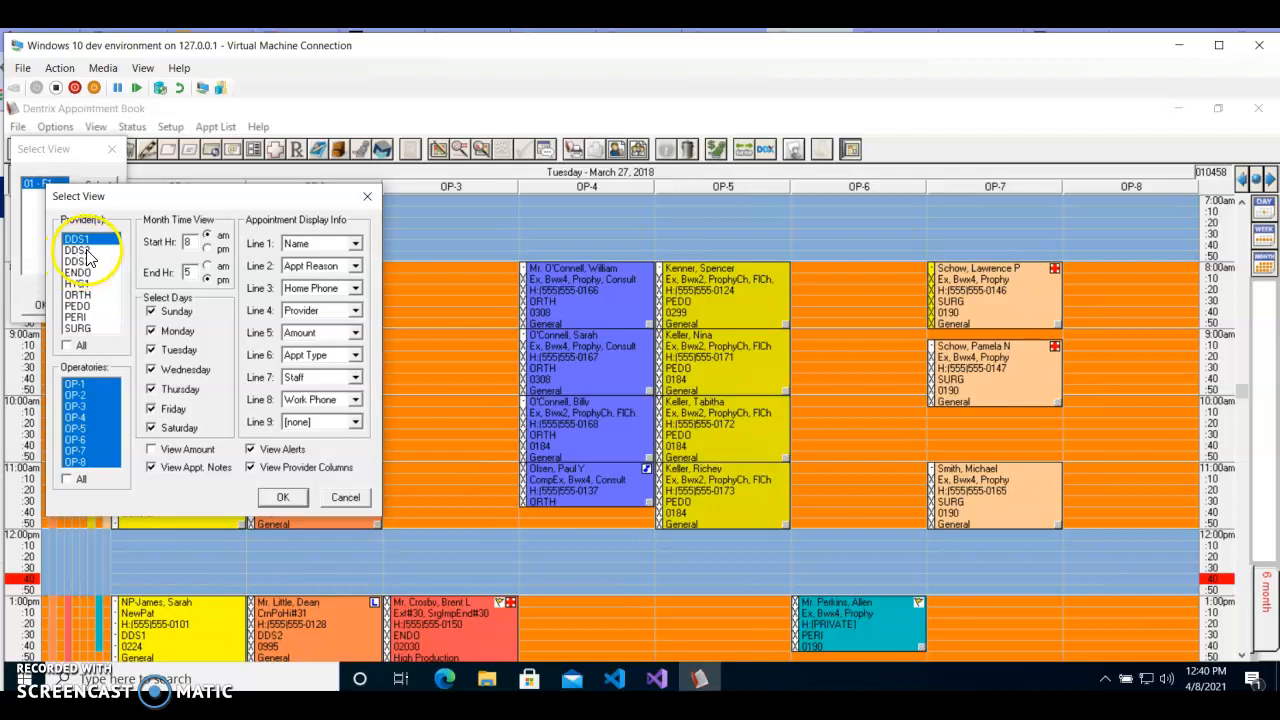
pyautogui.click(87, 261)
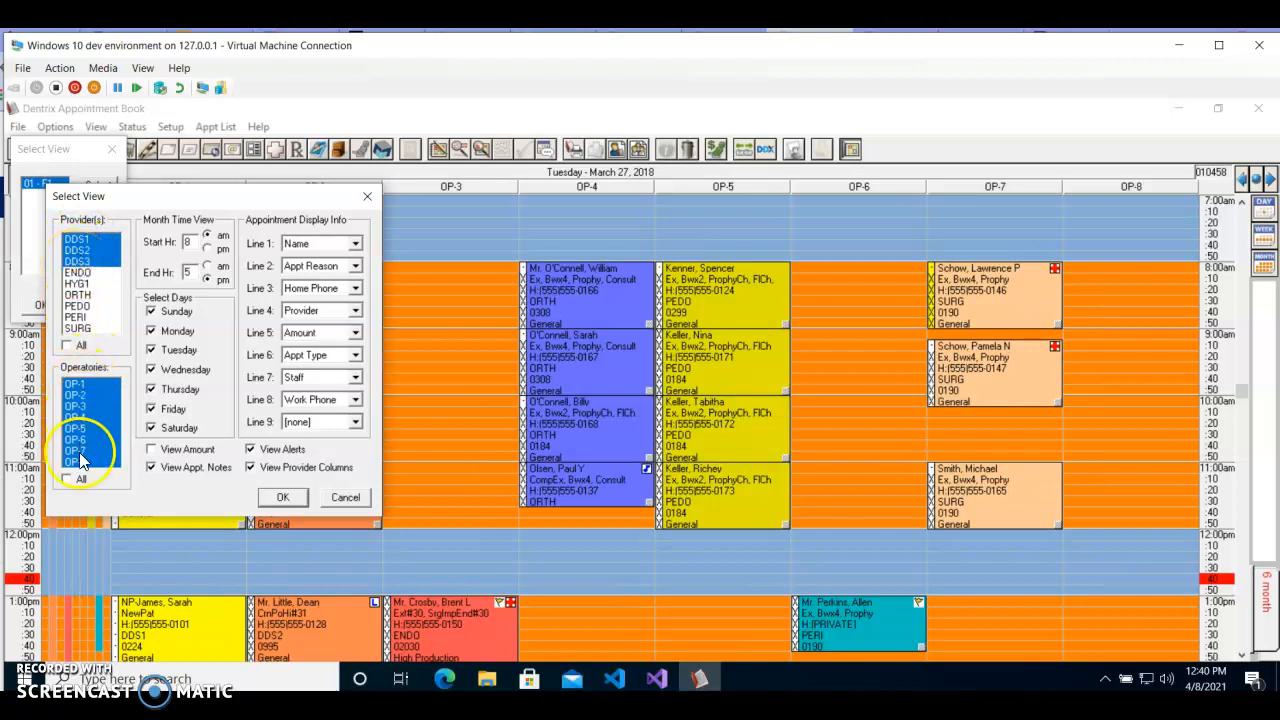
# Limit the view to operatories OP-1, OP-2 and OP-3, exclude Sunday, and turn on View Amount.
pyautogui.click(67, 480)
pyautogui.click(66, 481)
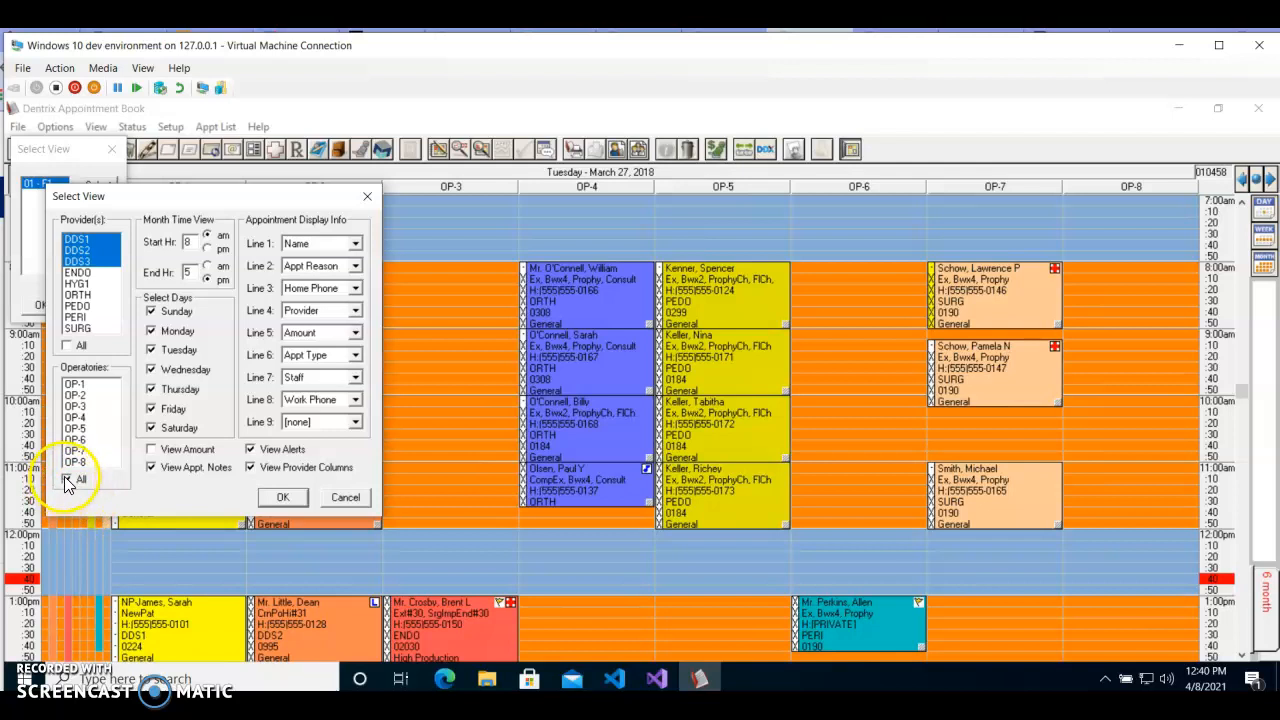
pyautogui.click(78, 395)
pyautogui.click(86, 406)
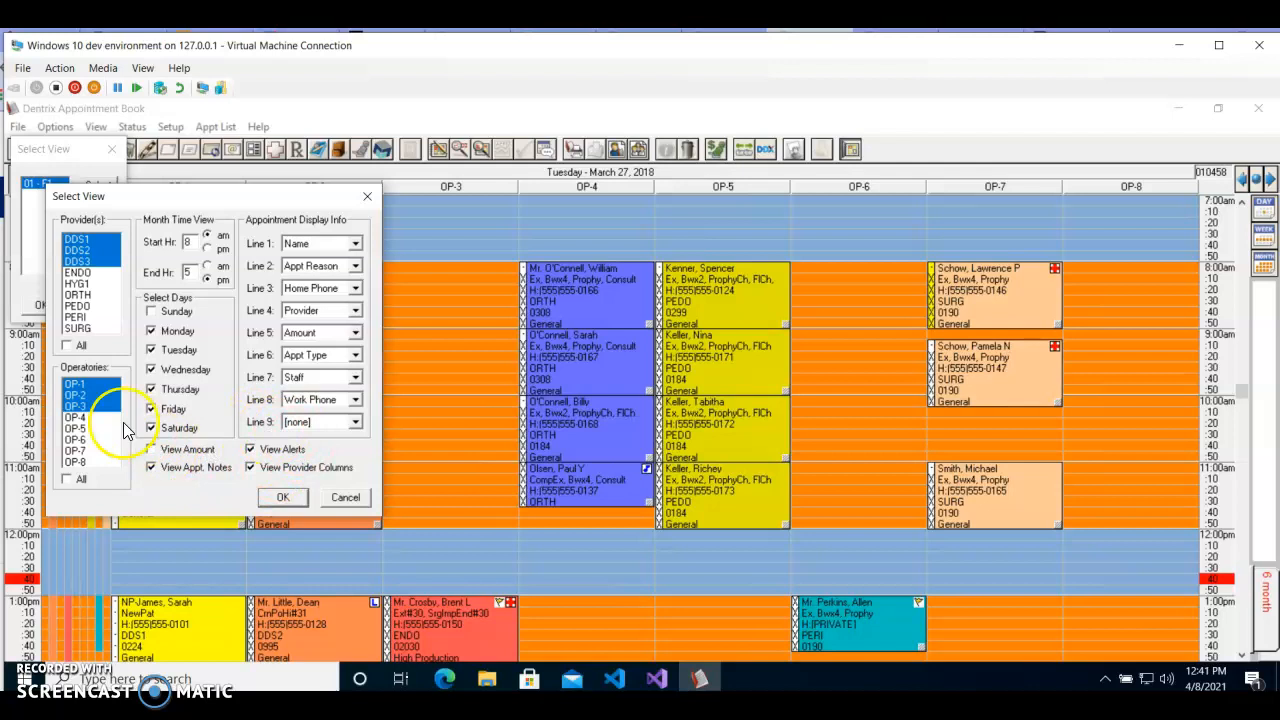
pyautogui.click(152, 451)
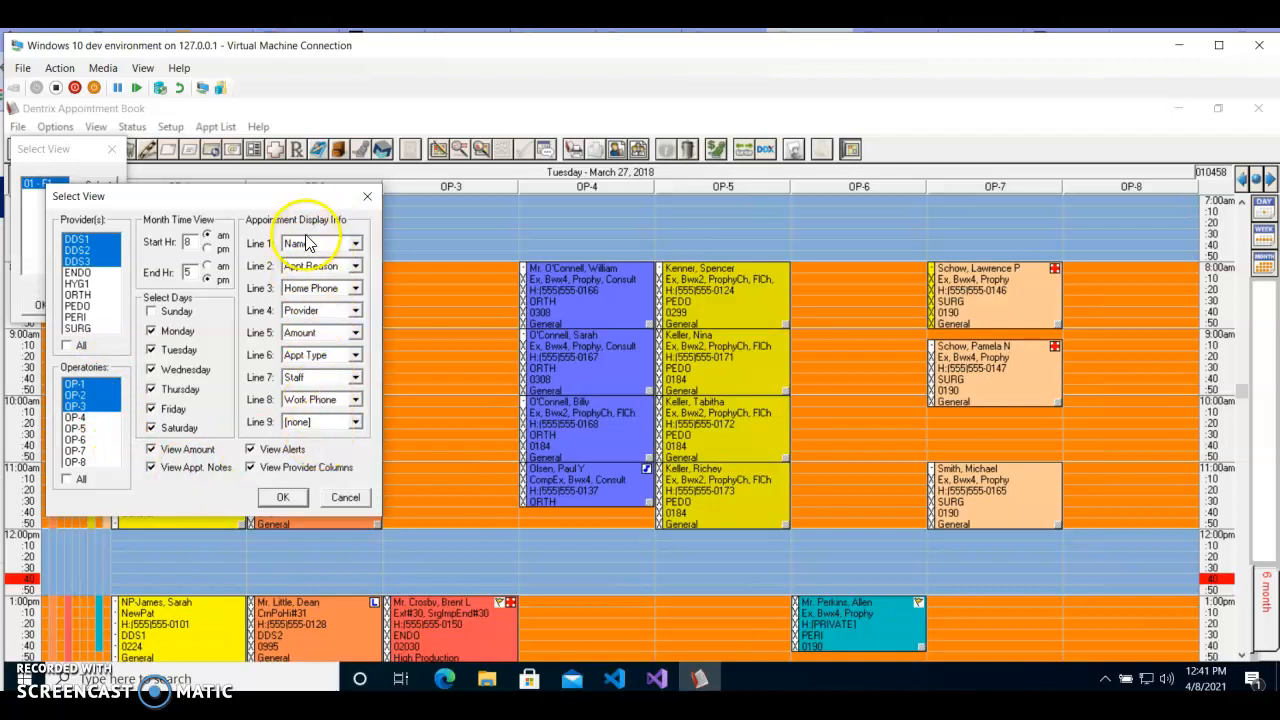
# Set Lines 8 and 7 of the second view's appointment display info to [none].
pyautogui.click(355, 403)
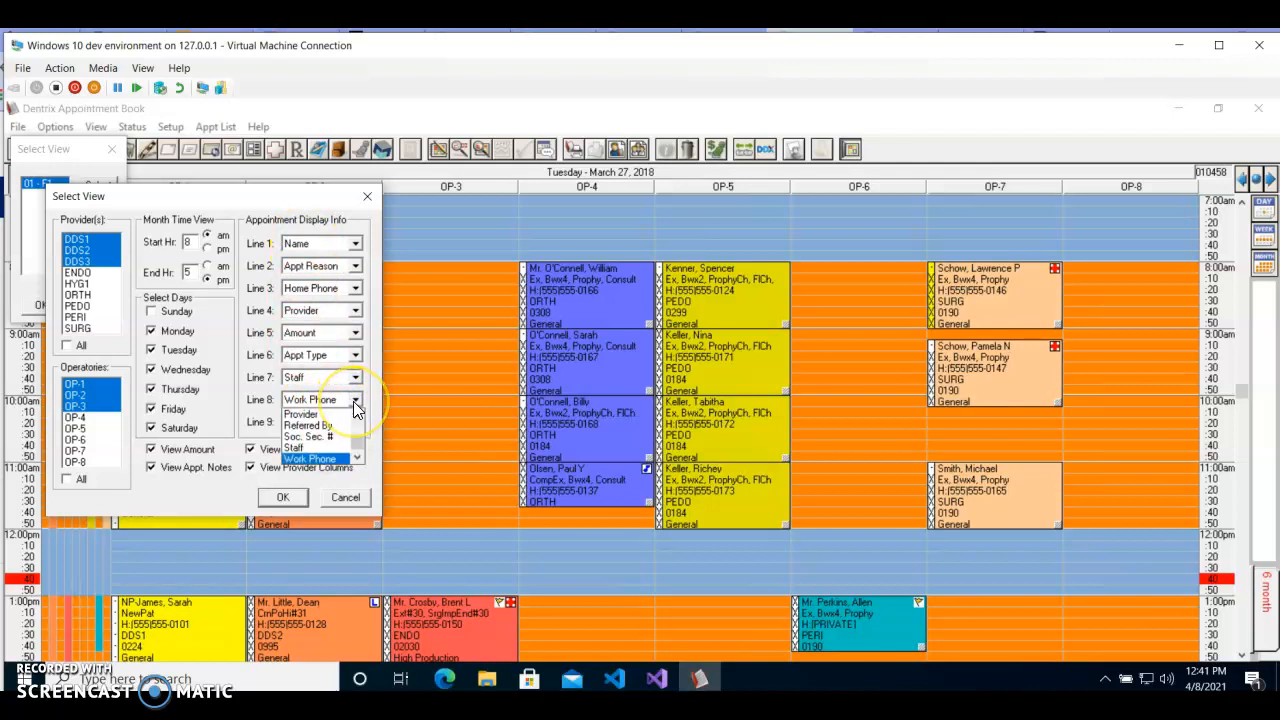
pyautogui.moveTo(360, 446); pyautogui.dragTo(352, 422)
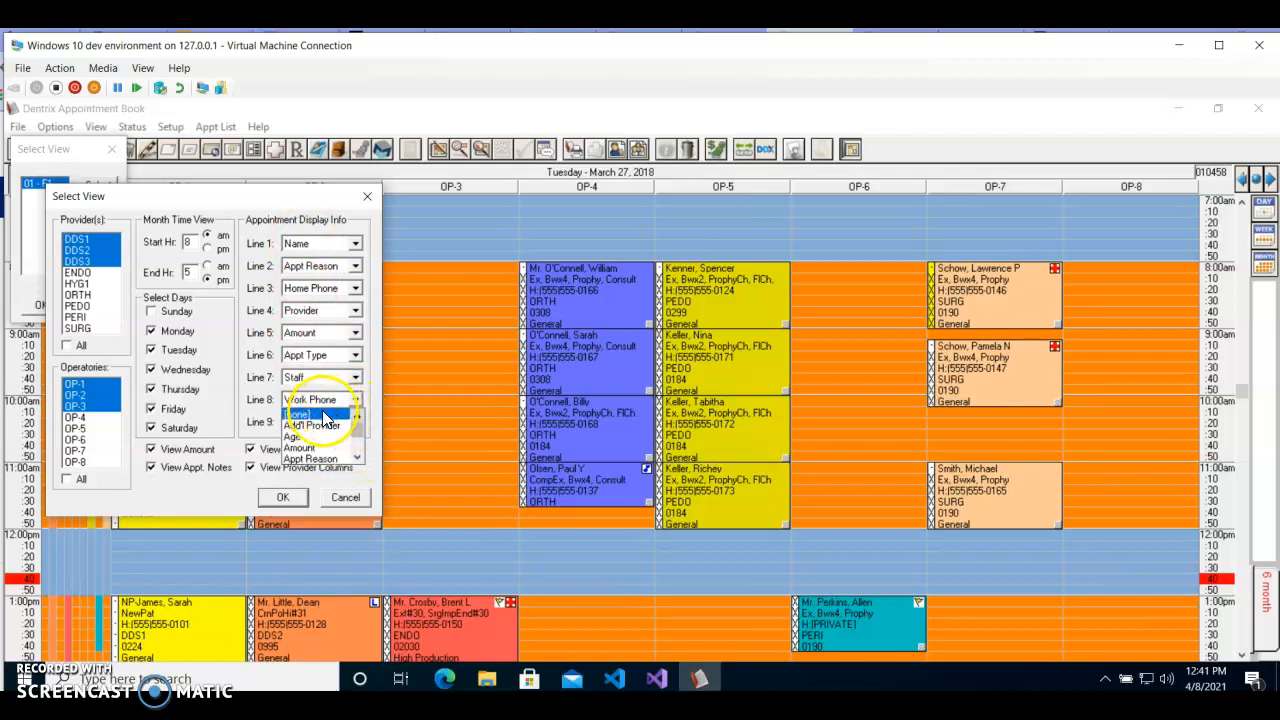
pyautogui.click(320, 414)
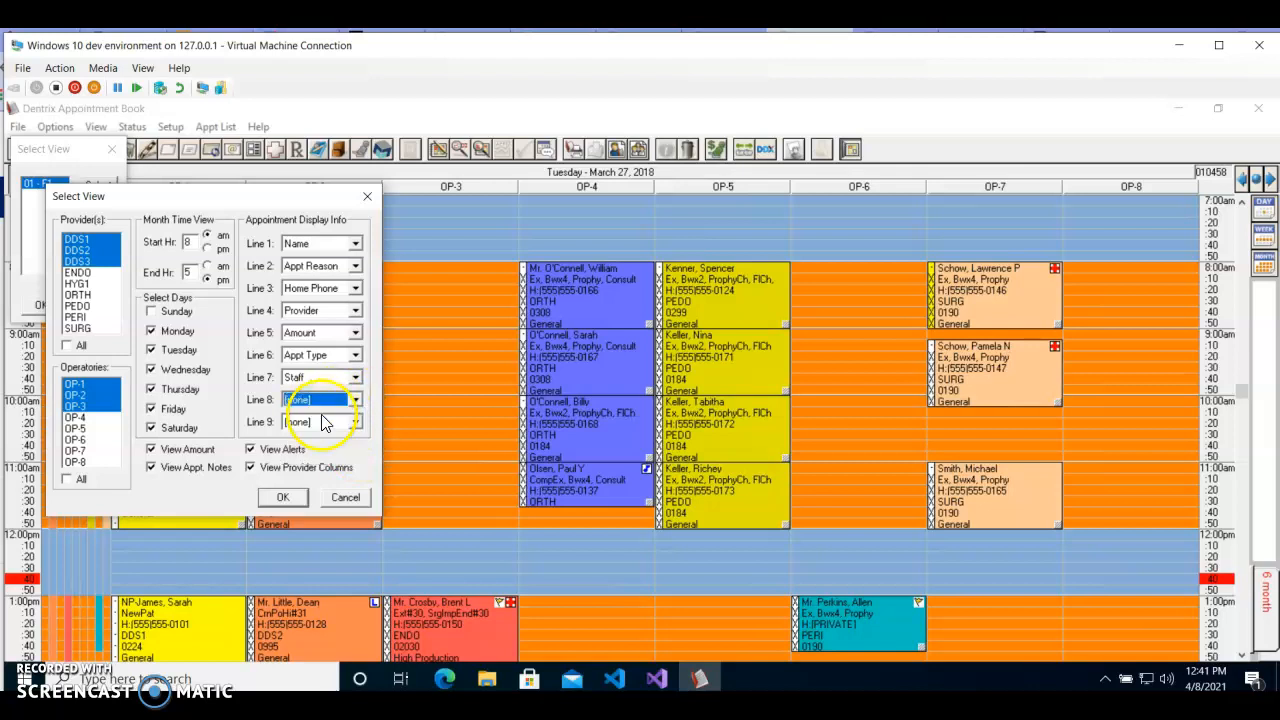
pyautogui.click(355, 377)
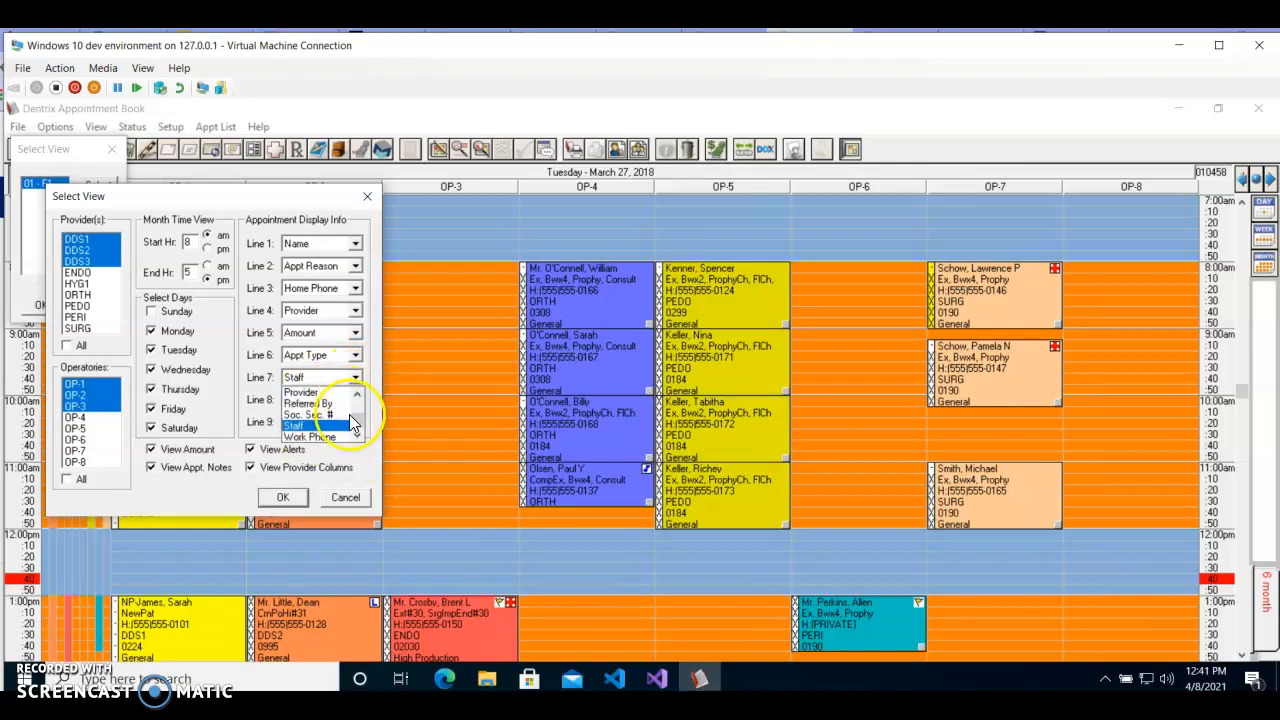
pyautogui.click(355, 377)
# Set Lines 6 and 5 of the appointment display info to [none].
pyautogui.click(355, 355)
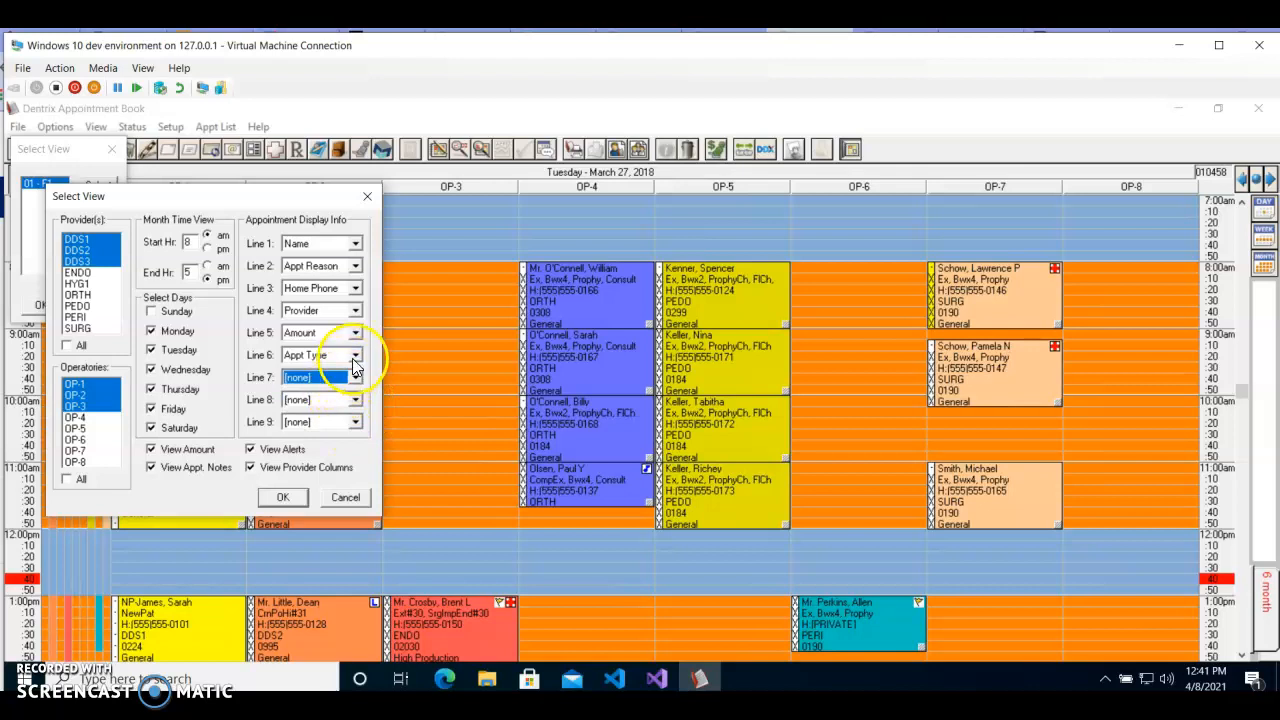
pyautogui.moveTo(358, 389); pyautogui.dragTo(358, 381)
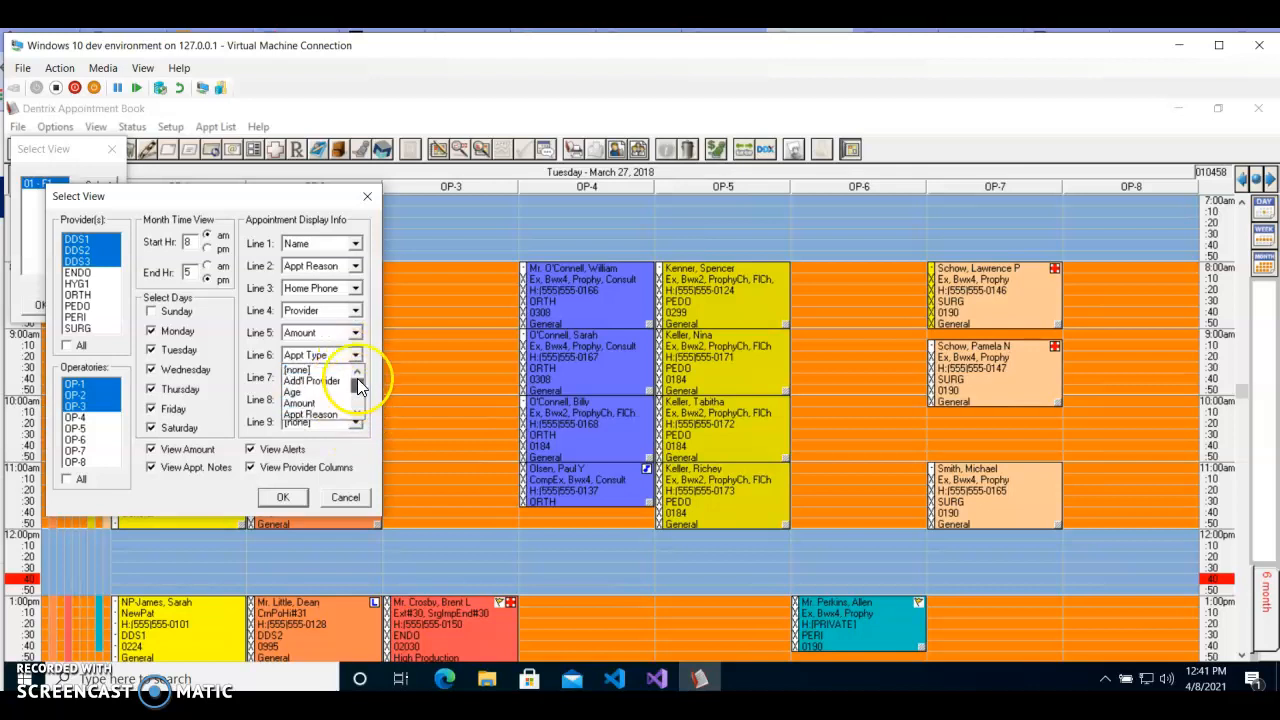
pyautogui.click(331, 371)
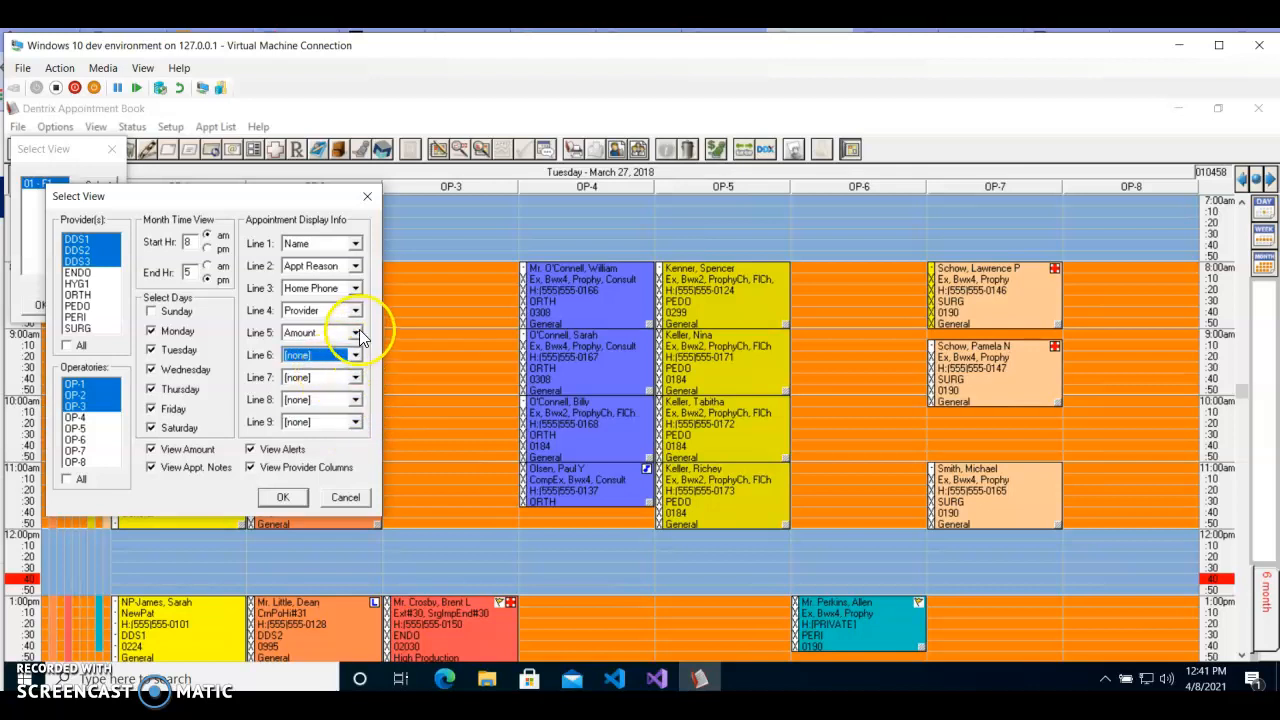
pyautogui.click(356, 333)
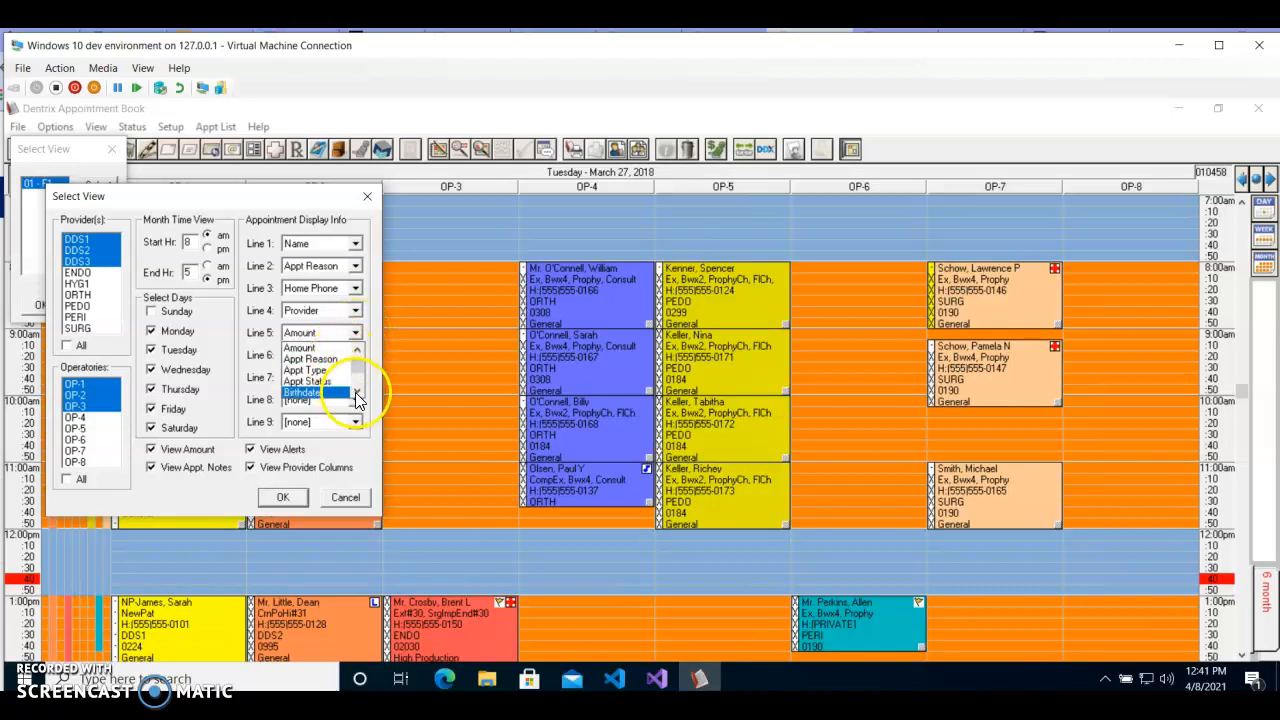
pyautogui.moveTo(355, 366); pyautogui.dragTo(355, 353)
pyautogui.click(326, 348)
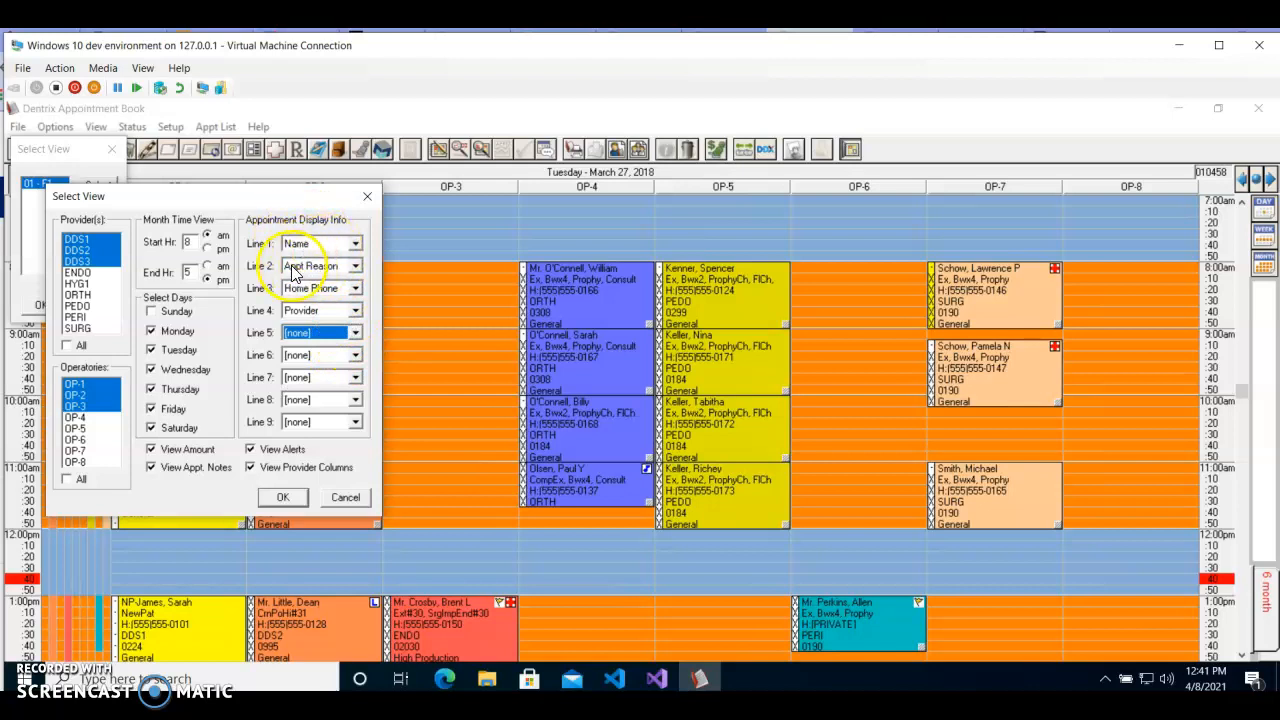
# Show Mobile Phone on Line 3 of the appointment display info.
pyautogui.click(354, 293)
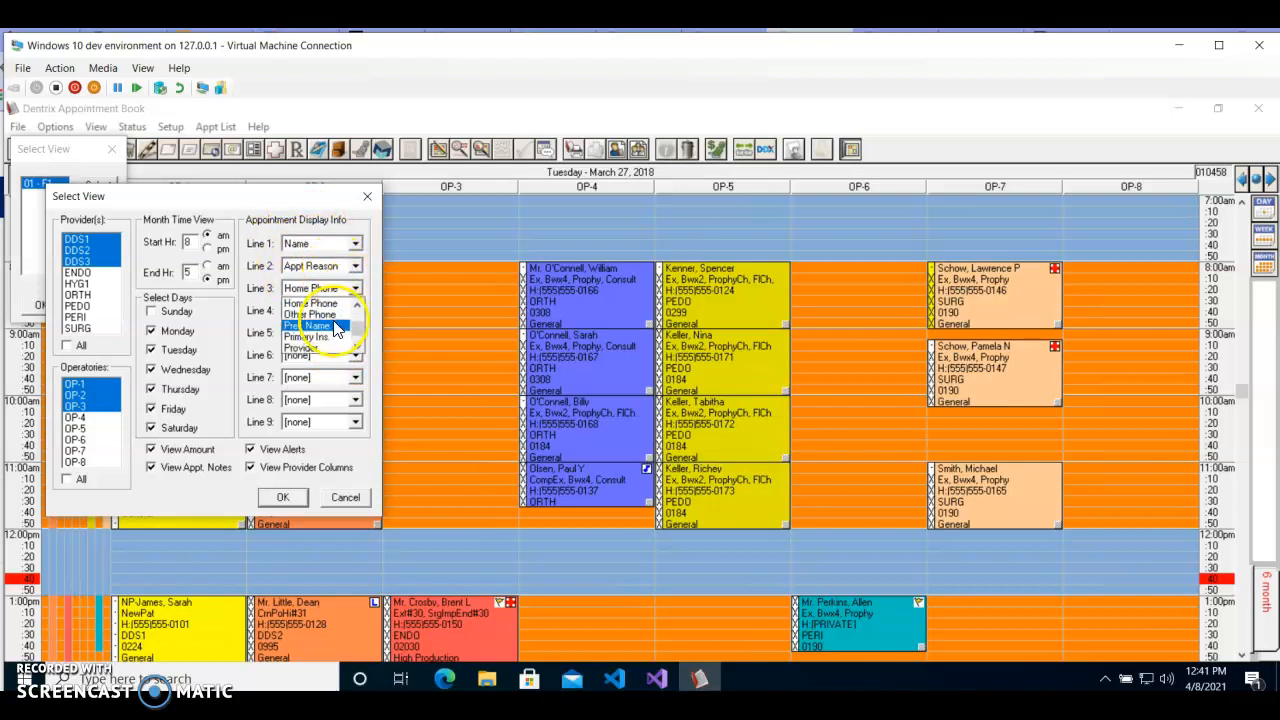
pyautogui.click(355, 306)
pyautogui.click(355, 306)
pyautogui.click(355, 306)
pyautogui.scroll(1, 320, 320)
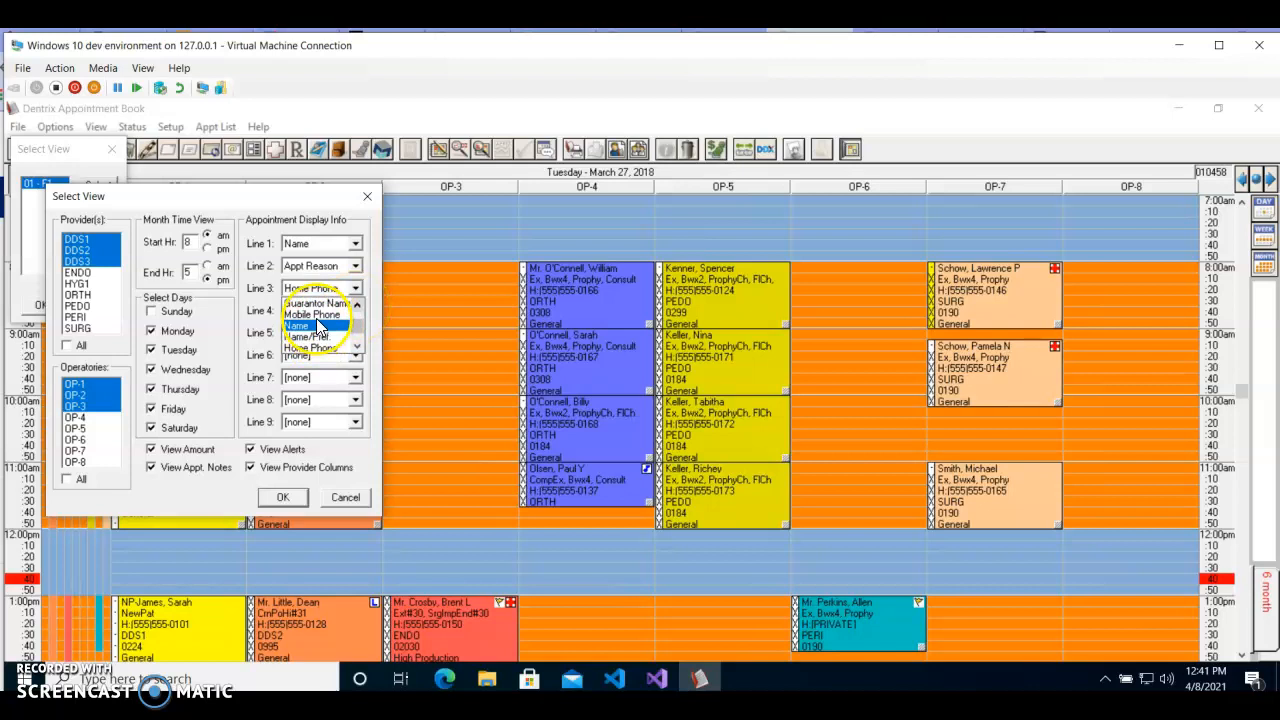
pyautogui.click(318, 326)
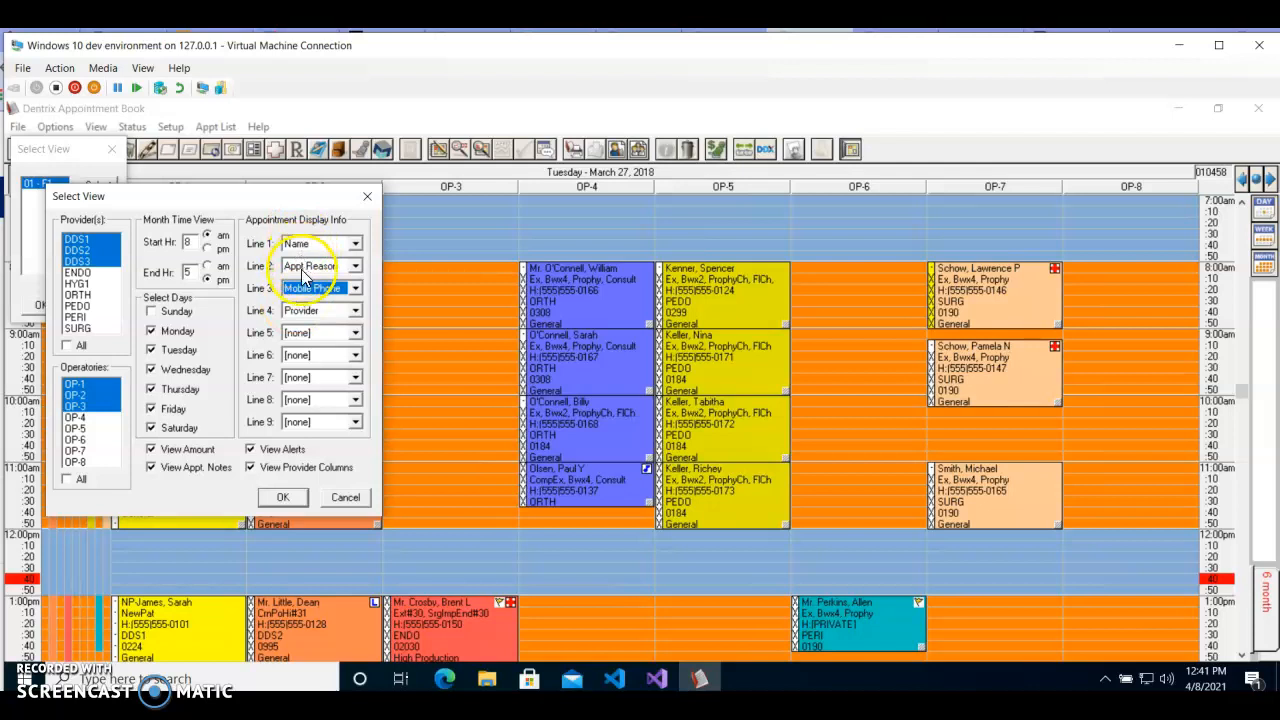
# Save the new view's settings and apply view 02 - F2 to the appointment book.
pyautogui.click(287, 503)
pyautogui.click(45, 194)
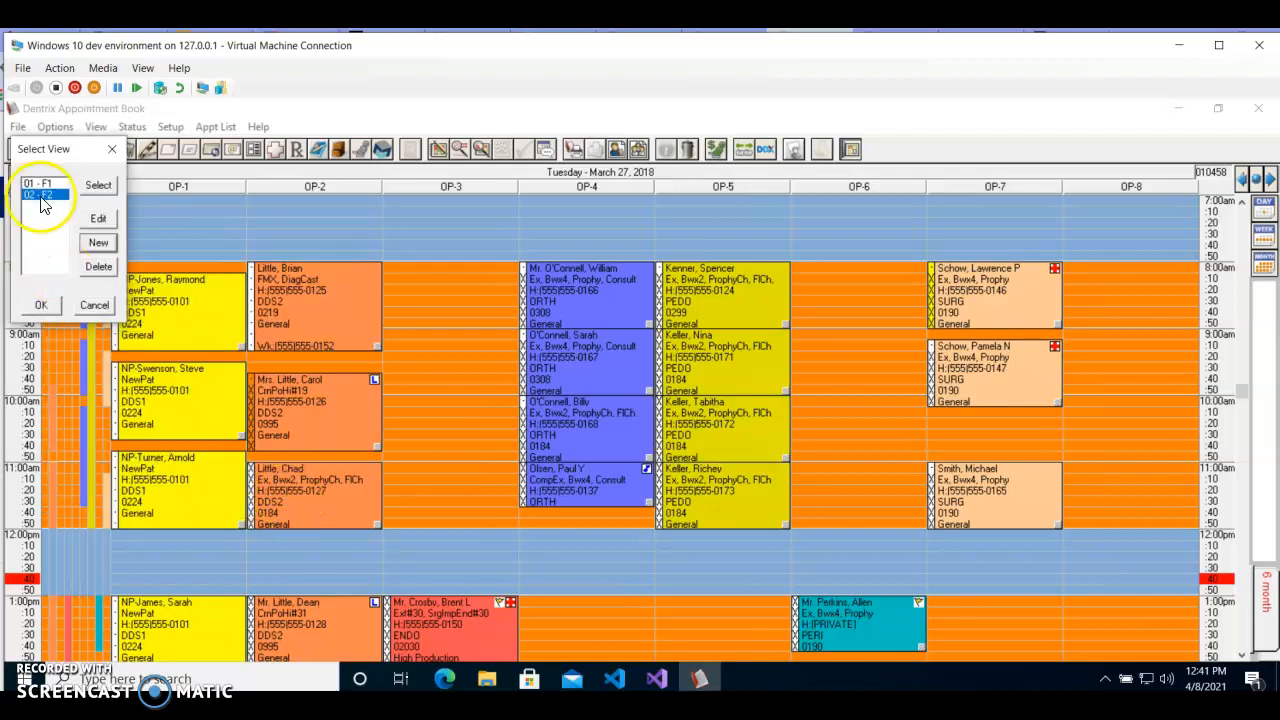
pyautogui.click(52, 310)
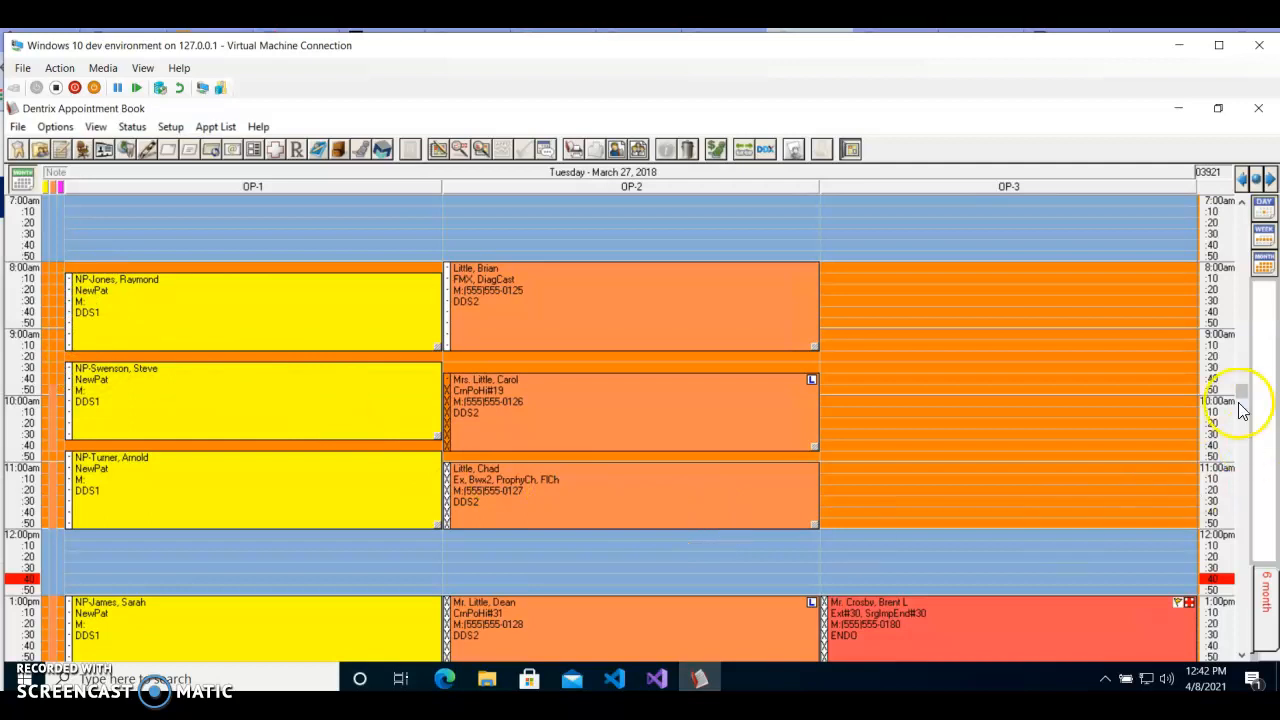
# Examine the day's appointments in the three operatories, from the afternoon back to the early morning.
pyautogui.click(1241, 655)
pyautogui.click(1241, 655)
pyautogui.click(1241, 655)
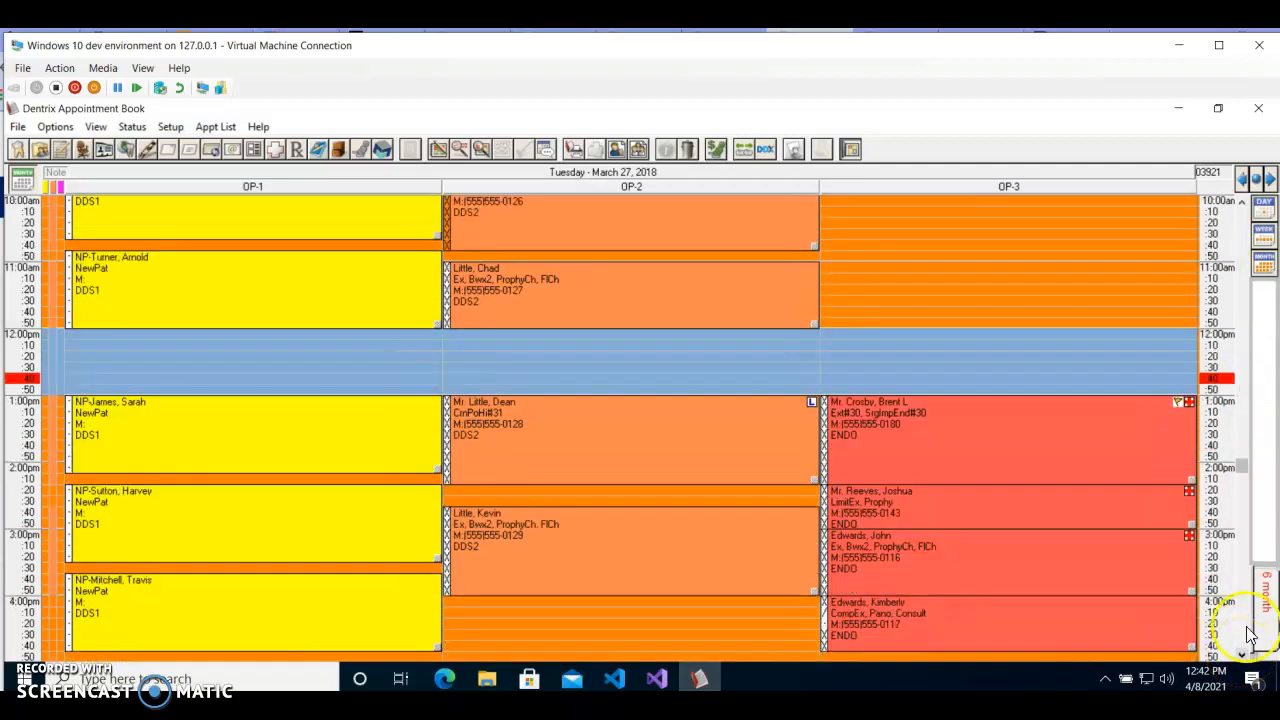
pyautogui.click(1242, 203)
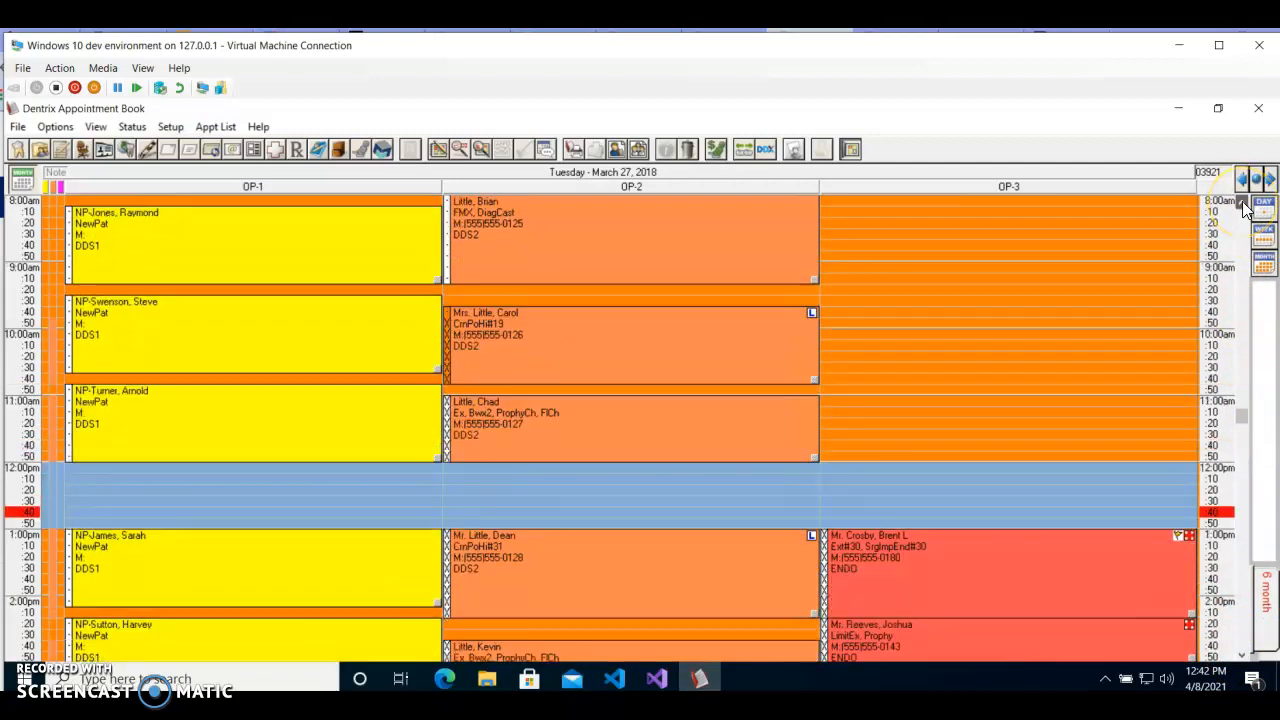
pyautogui.click(1242, 203)
pyautogui.click(1242, 203)
pyautogui.click(715, 250)
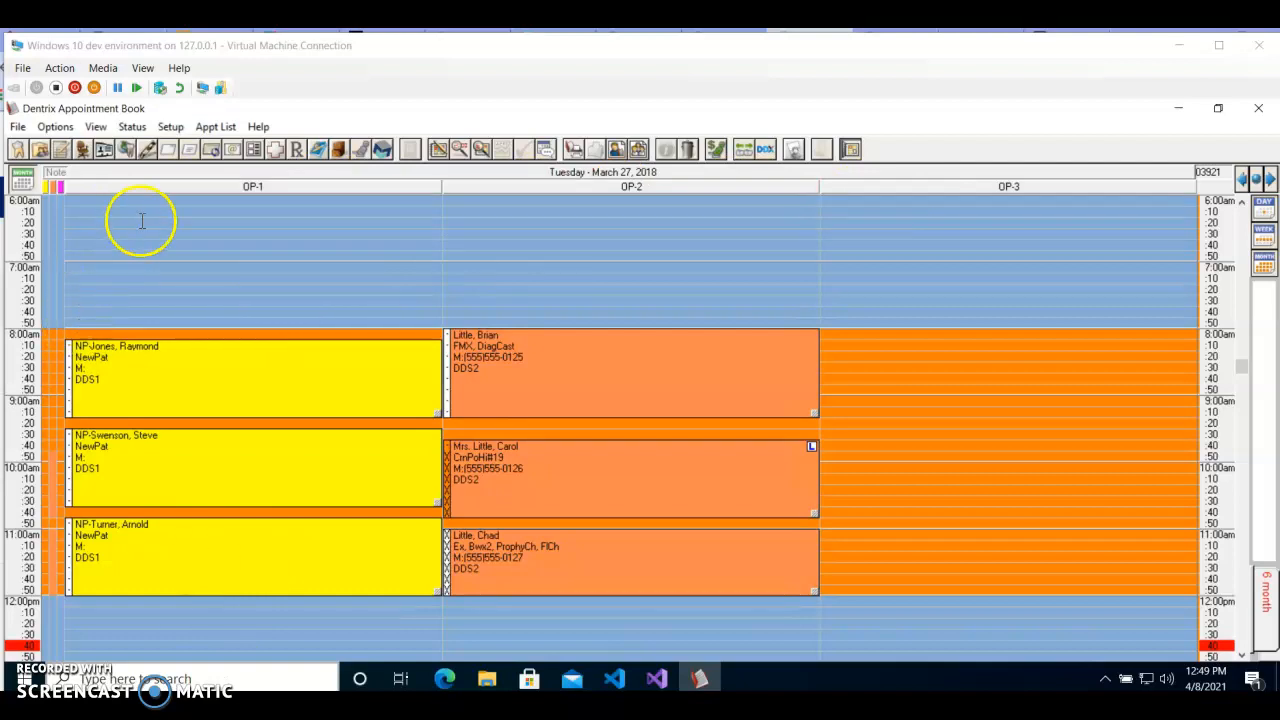
# Reapply view 02 - F2 from the list of saved views, and switch the appointment book to view 01 - F1.
pyautogui.click(99, 126)
pyautogui.click(52, 194)
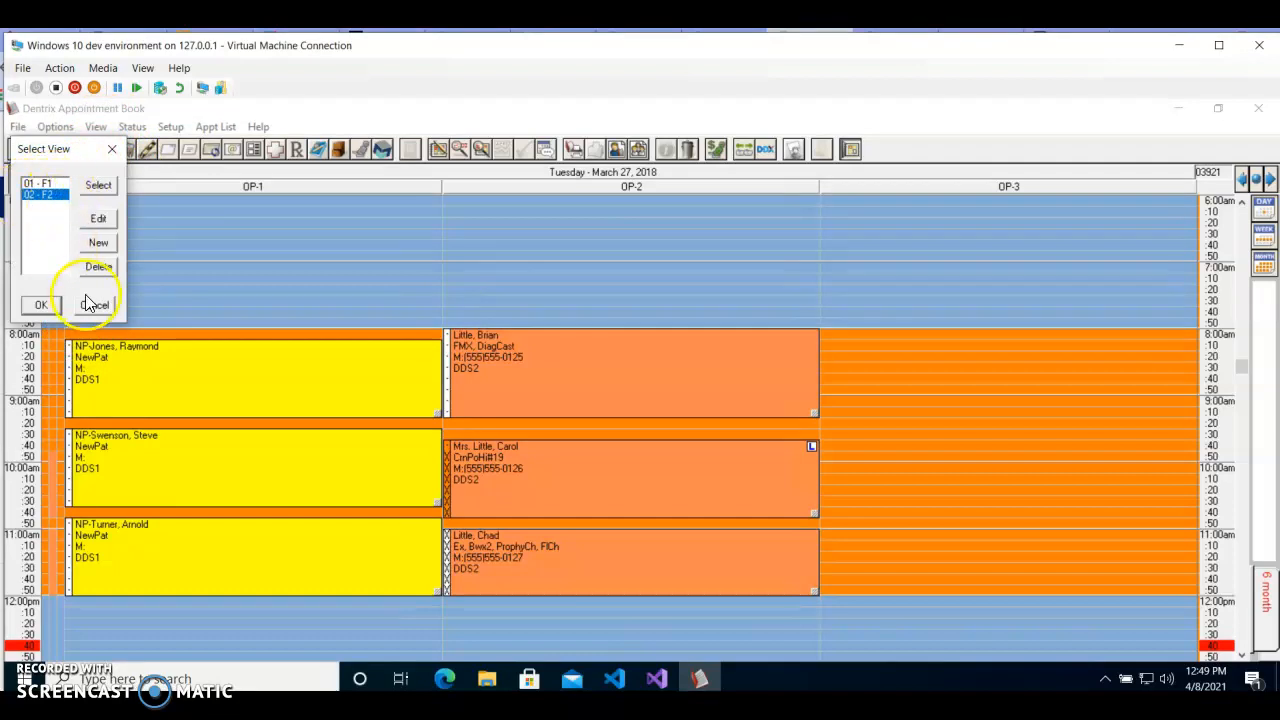
pyautogui.click(42, 305)
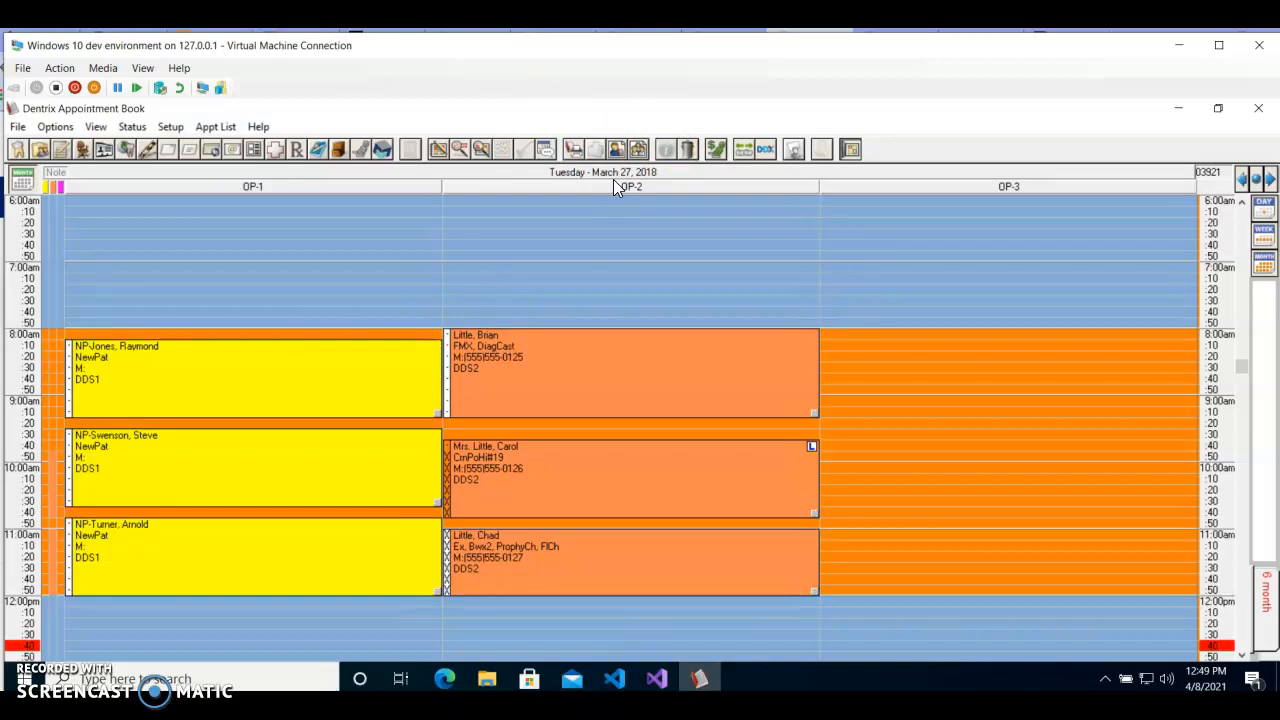
pyautogui.press('F2')
pyautogui.click(564, 369)
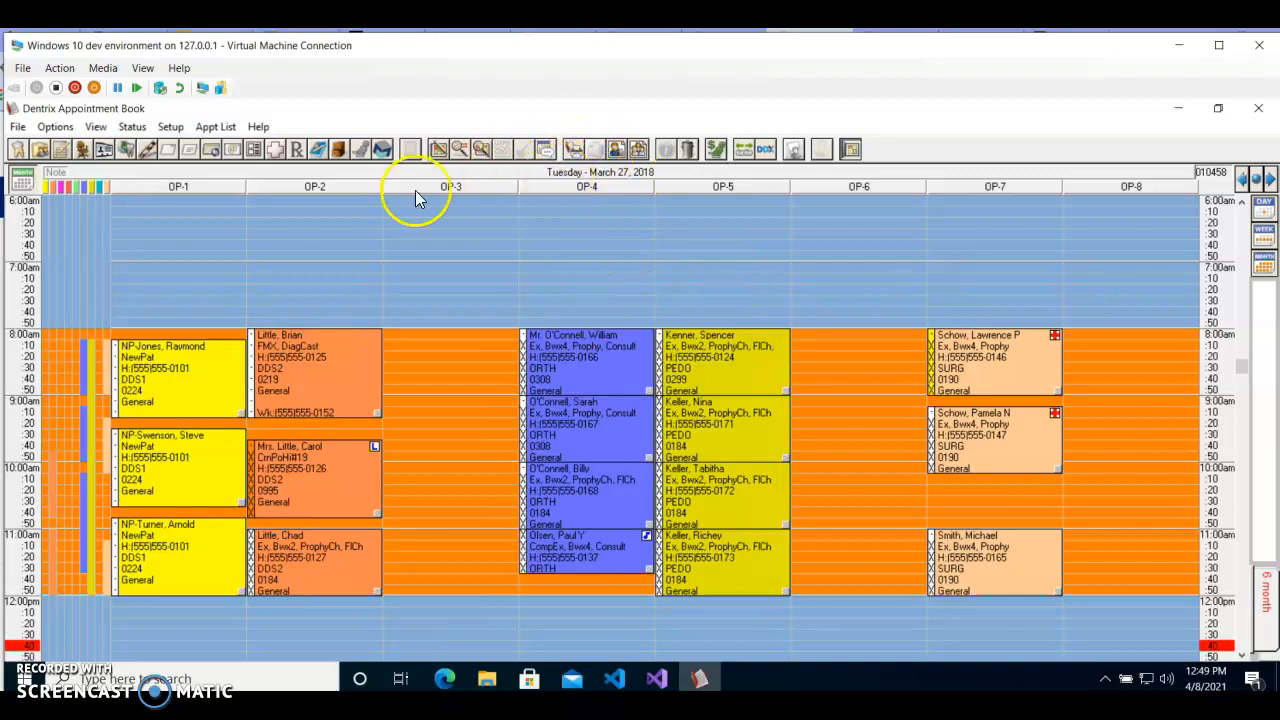